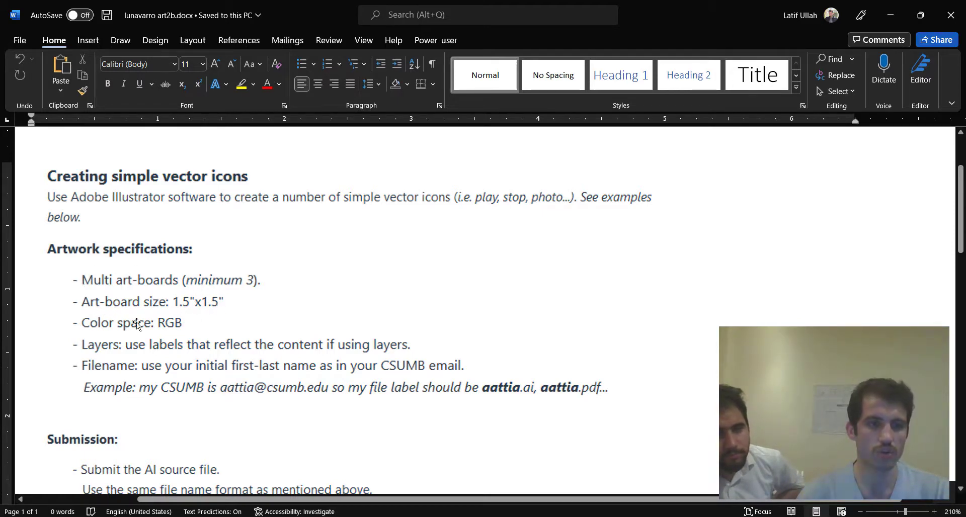
Step: Review the vector icon assignment's artwork specifications, submission rules, objectives, grading criteria and example icons
scroll(399, 395, "down", 5)
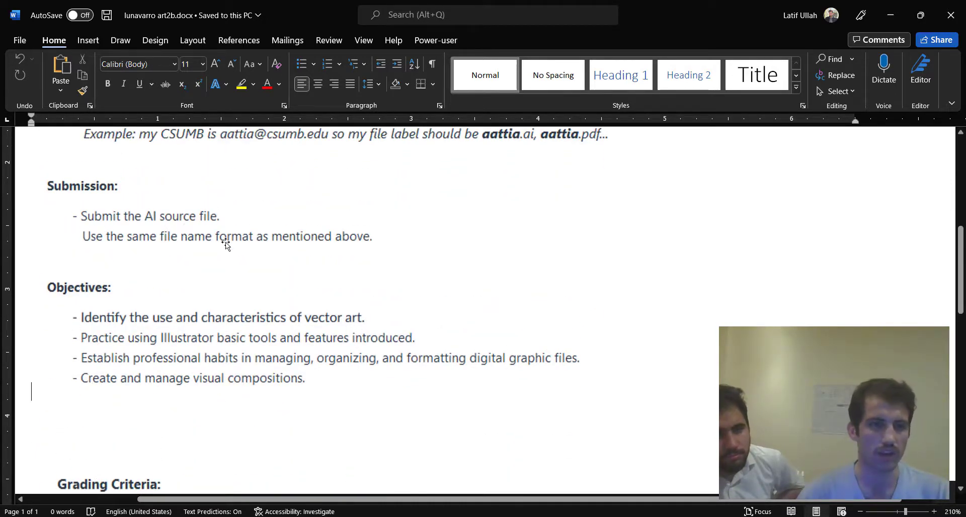
scroll(277, 240, "down", 6)
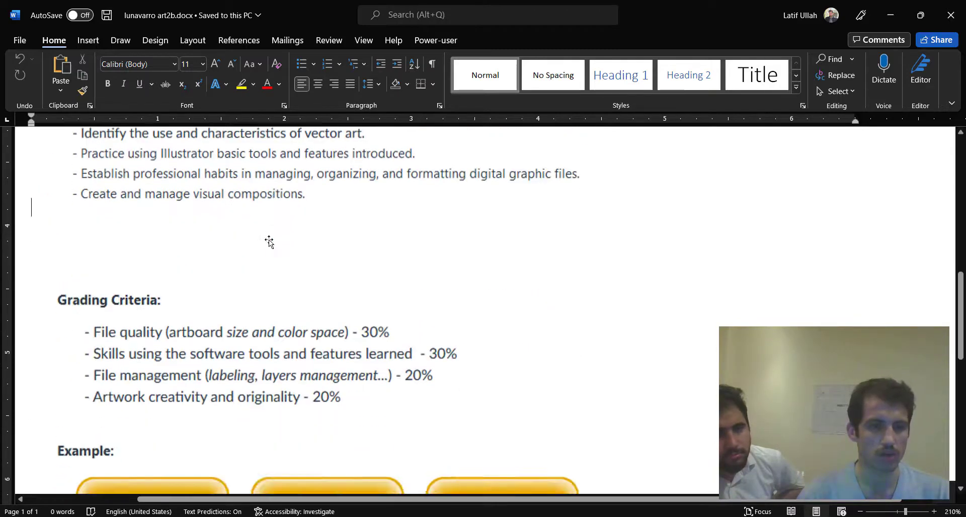
scroll(176, 226, "down", 2)
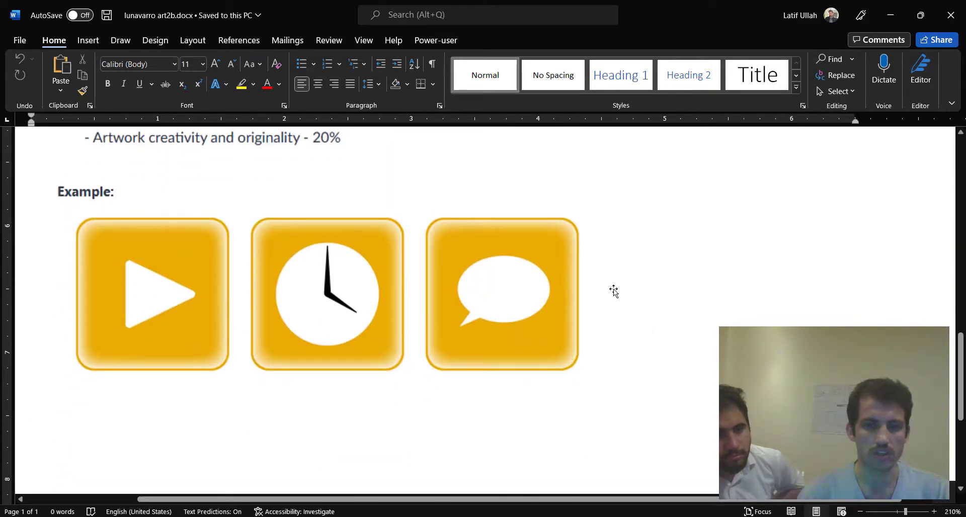
scroll(291, 317, "up", 15)
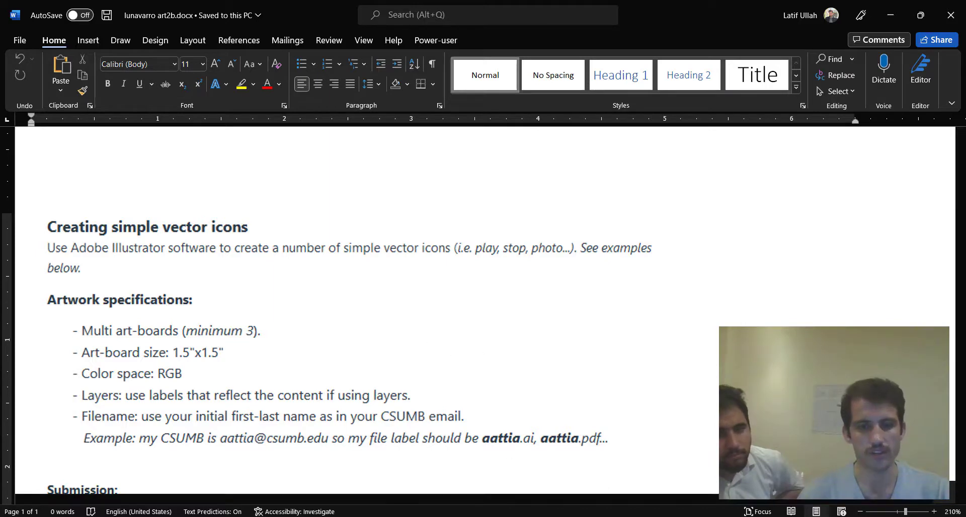
Step: Switch to Illustrator and start a new document based on the Common preset for web
left_click(449, 513)
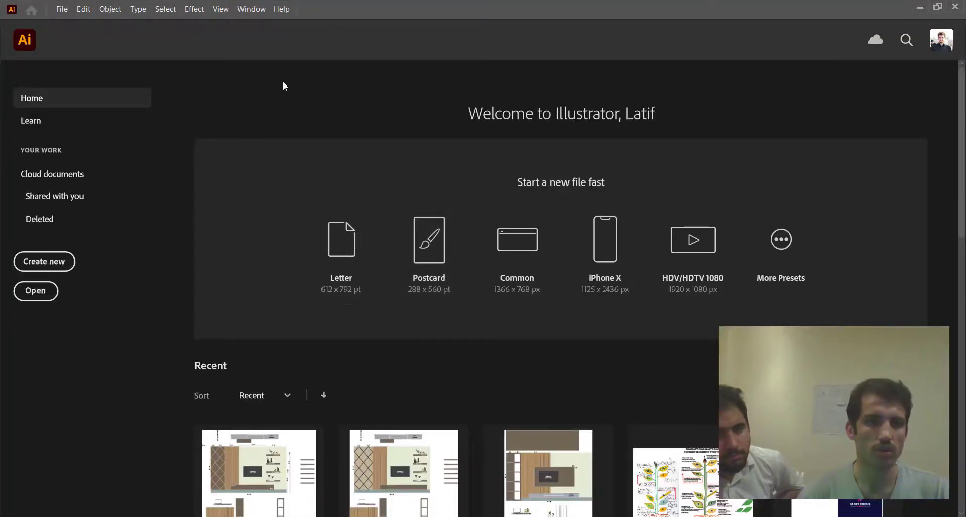
left_click(919, 7)
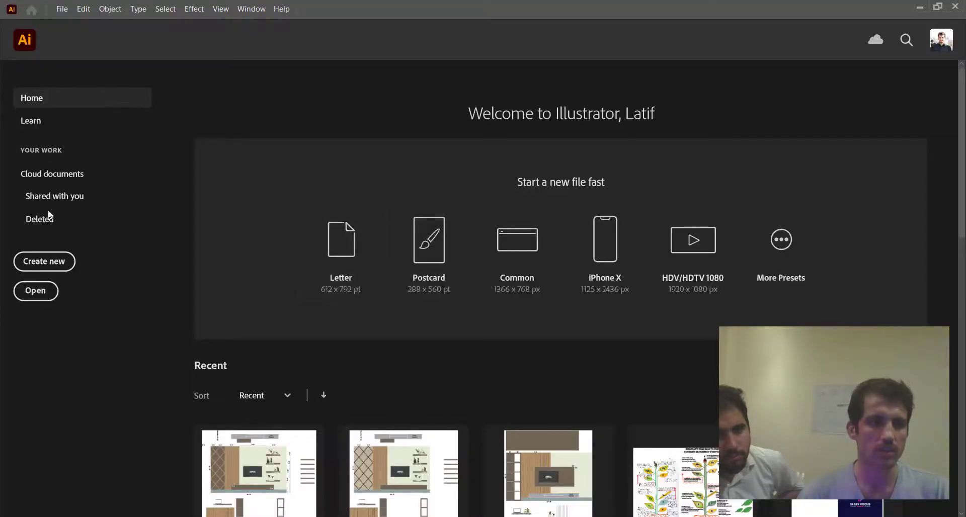
left_click(45, 262)
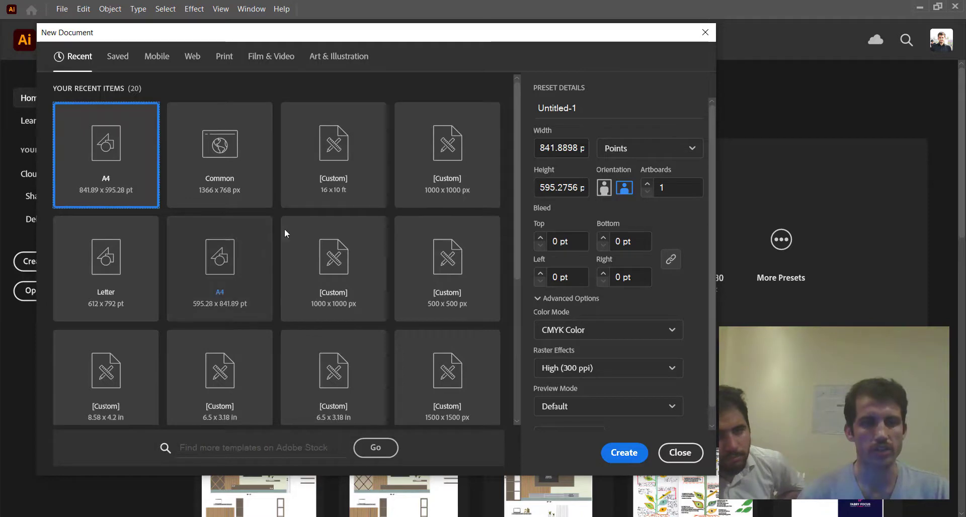
left_click(157, 57)
left_click(196, 56)
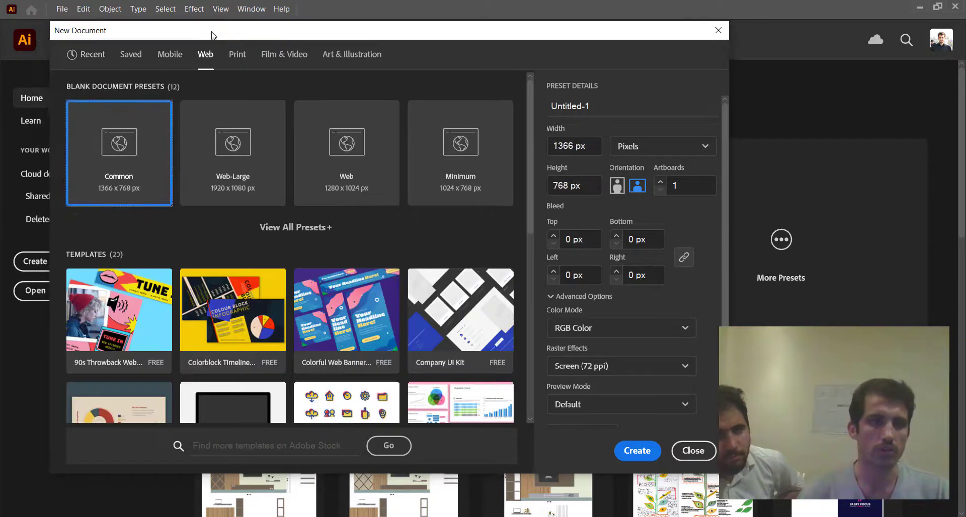
left_click(236, 53)
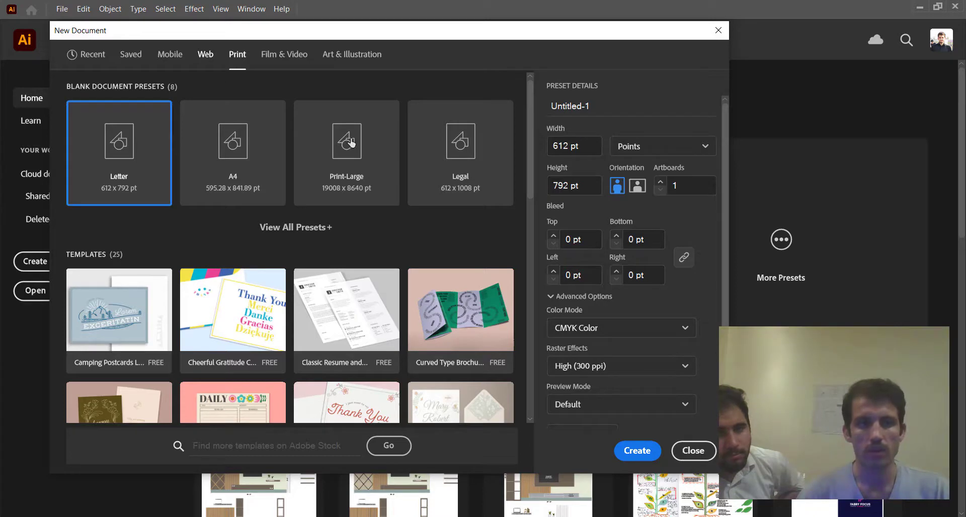
left_click(203, 56)
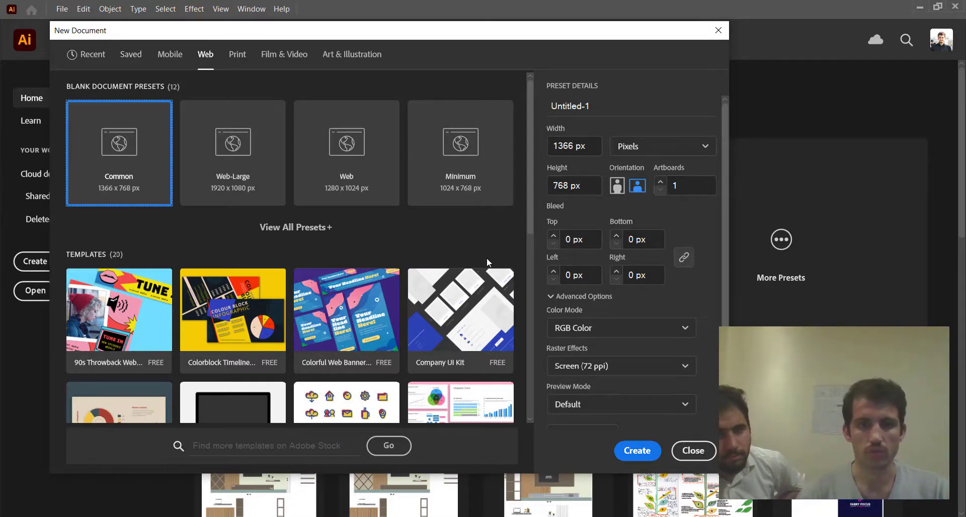
Step: Set the document units to inches and its size to 1.5 x 1.5 in, and create the document
left_click(637, 145)
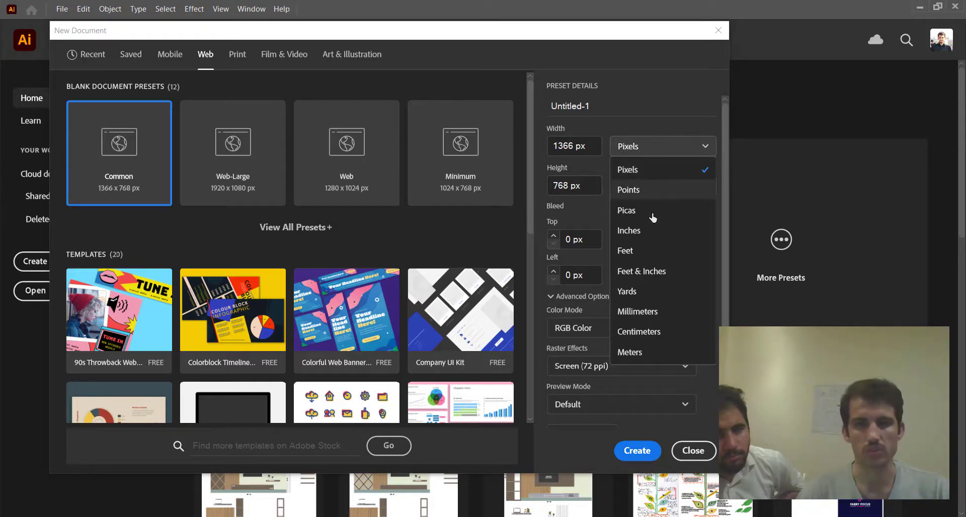
left_click(653, 230)
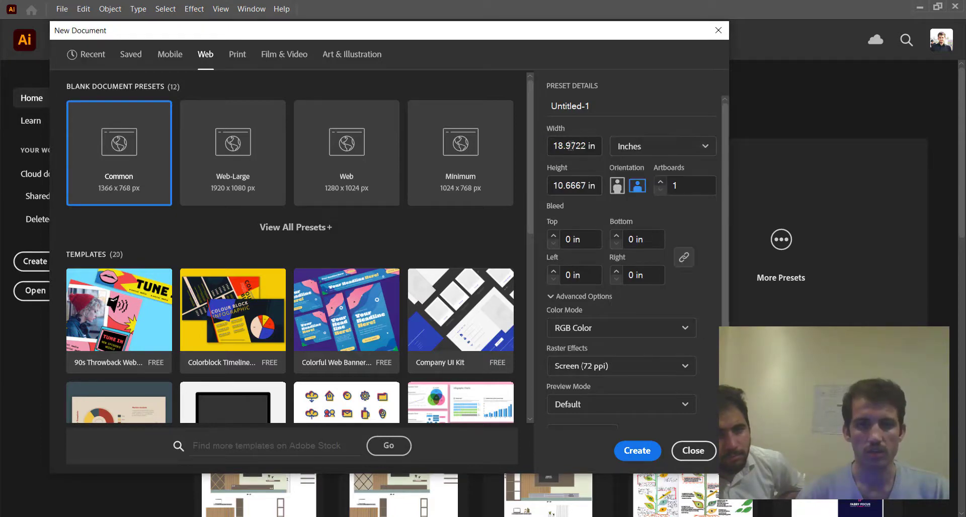
left_click(571, 146)
type("1.5")
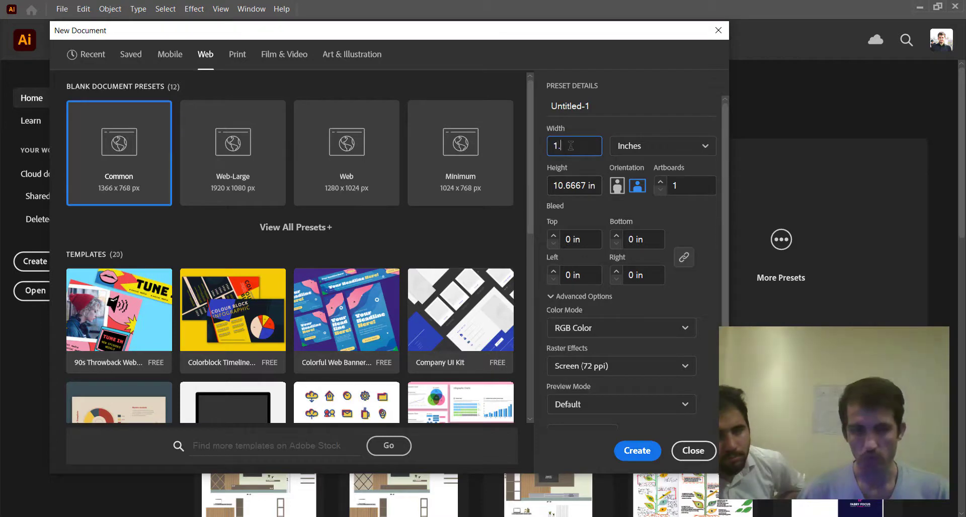
key("Tab")
key("Tab")
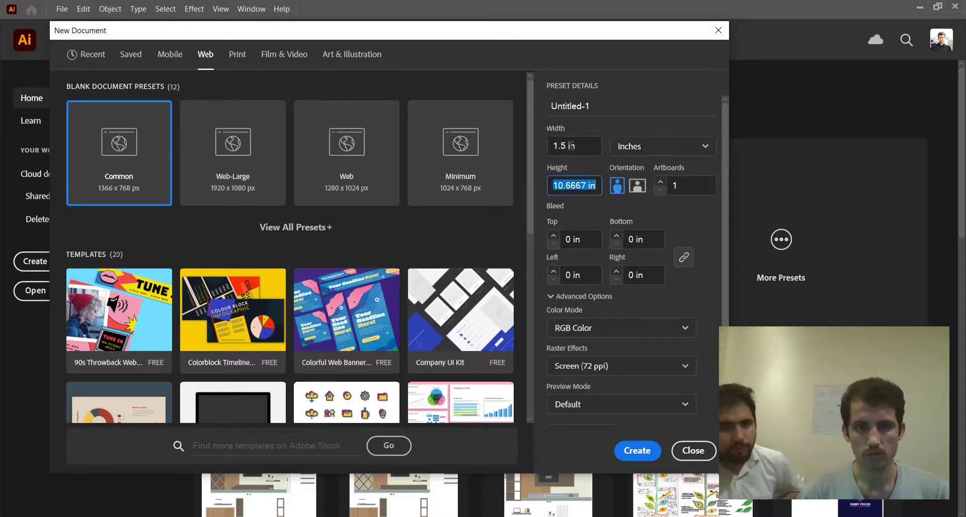
type("1.5")
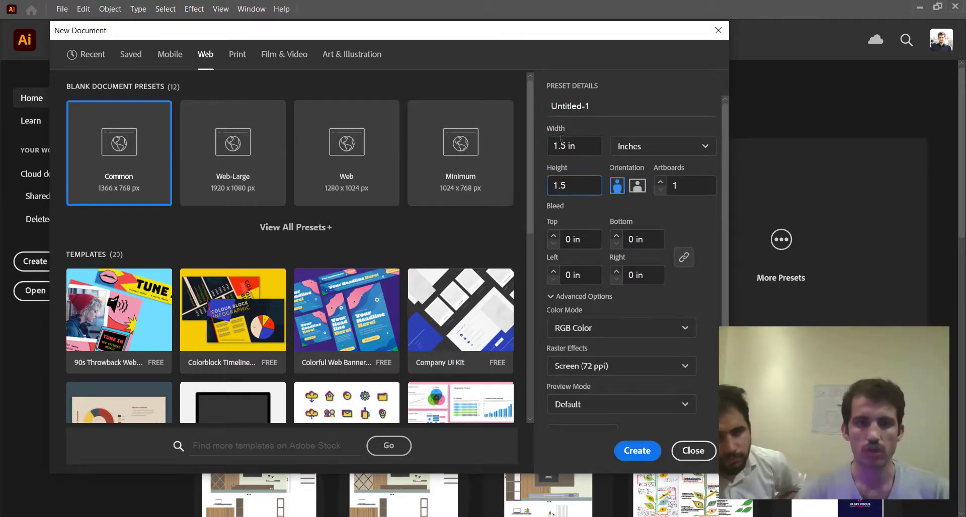
left_click(571, 147)
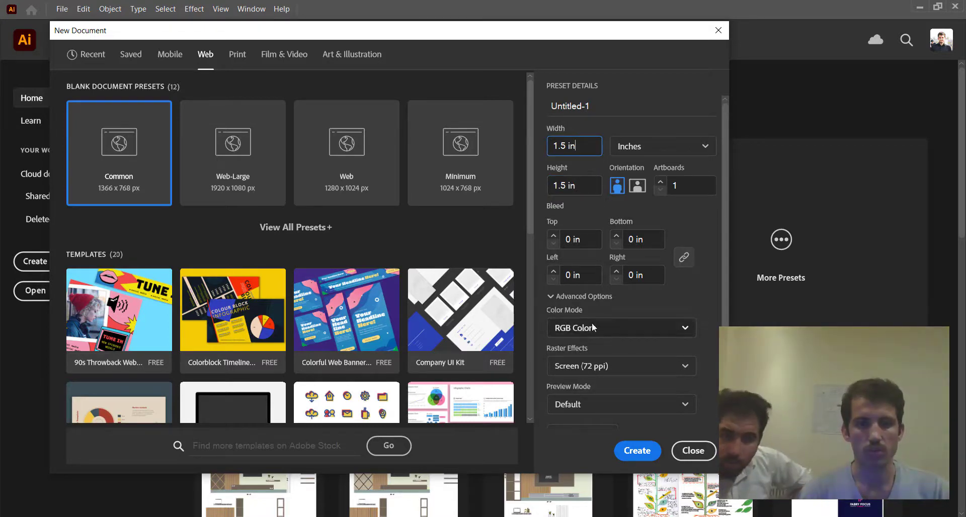
left_click(636, 451)
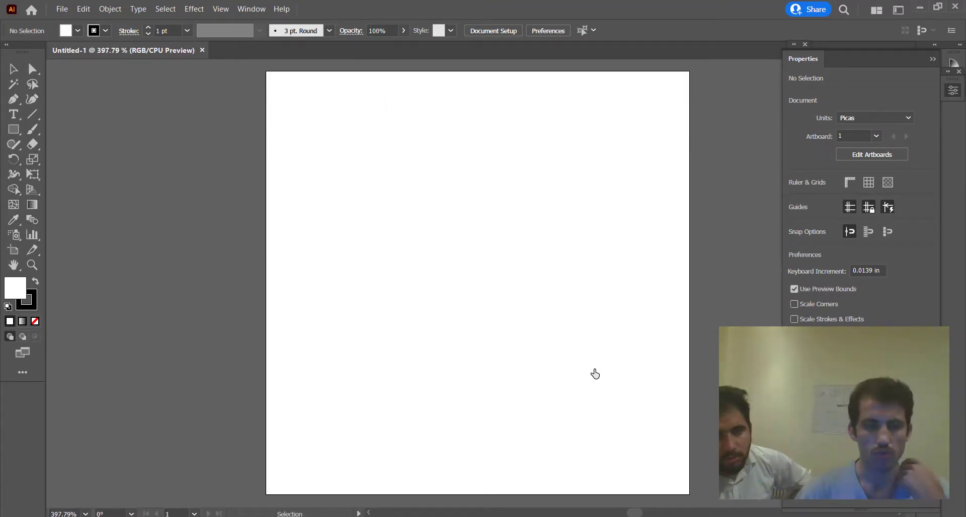
key("space")
left_click_drag(502, 283, 458, 276)
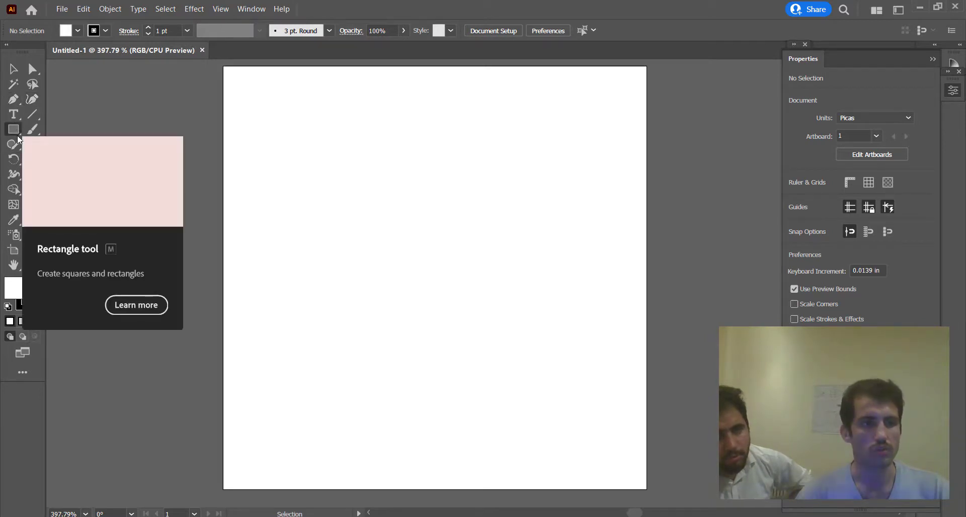
left_click(18, 123)
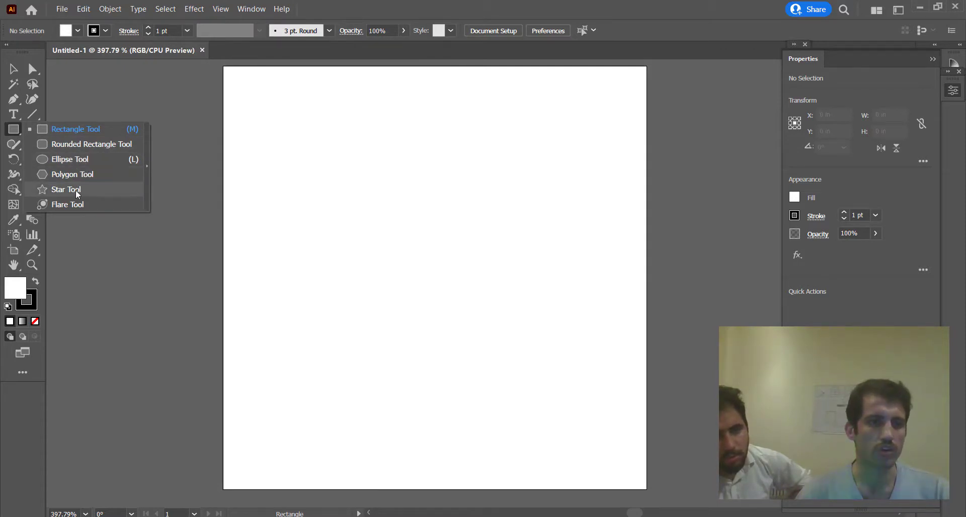
left_click(14, 69)
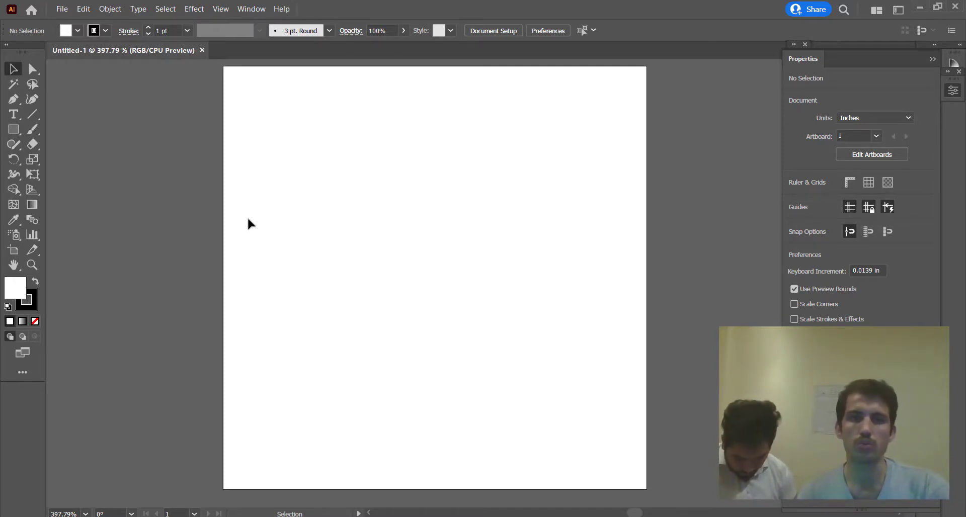
scroll(253, 222, "up", 1)
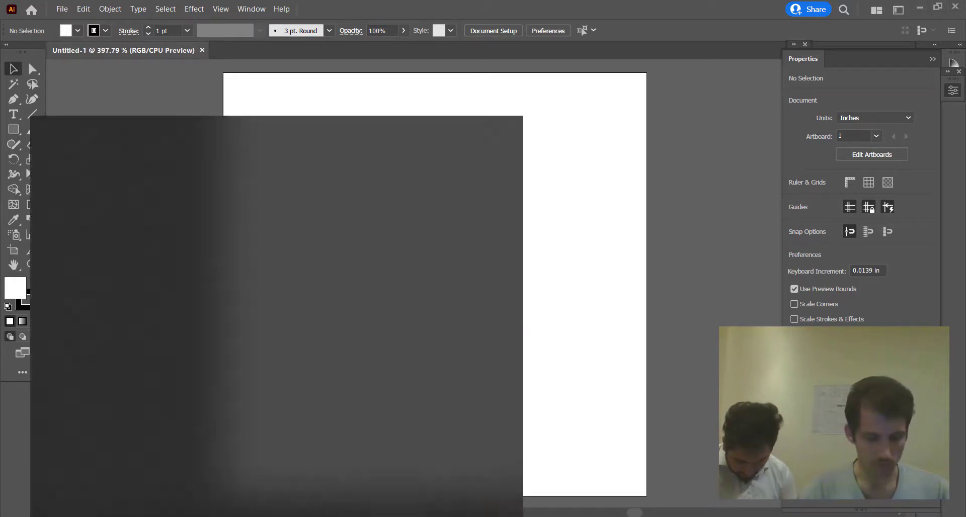
Step: Switch to a new InPrivate window of Microsoft Edge and maximize it
type("chrome")
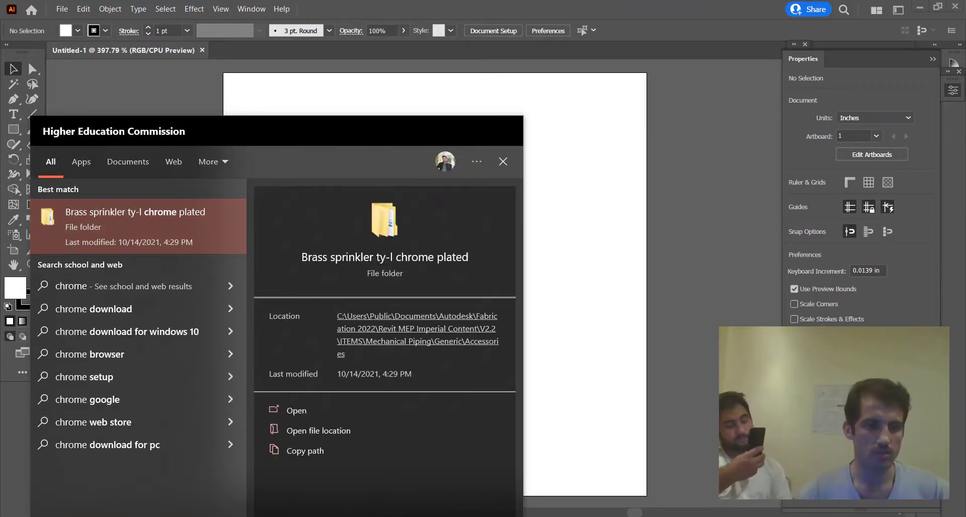
key("Escape")
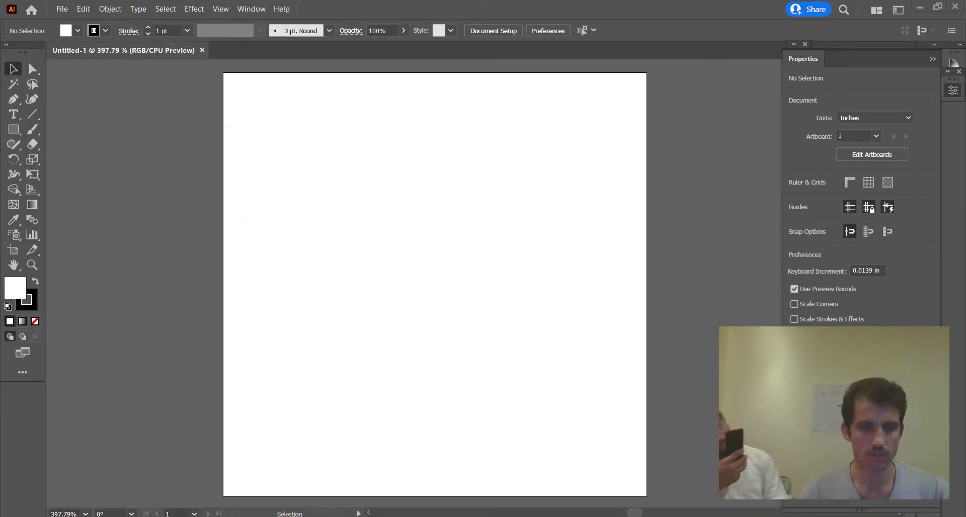
right_click(376, 513)
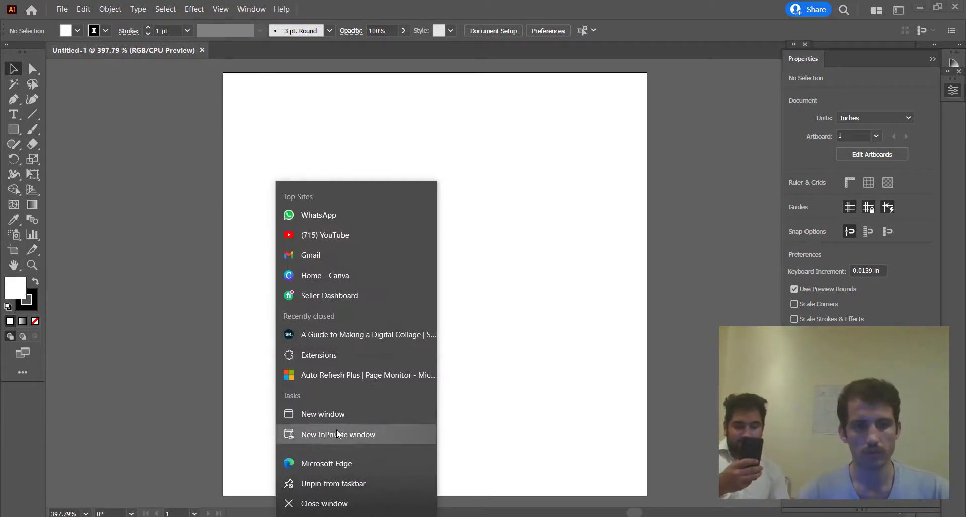
left_click(460, 430)
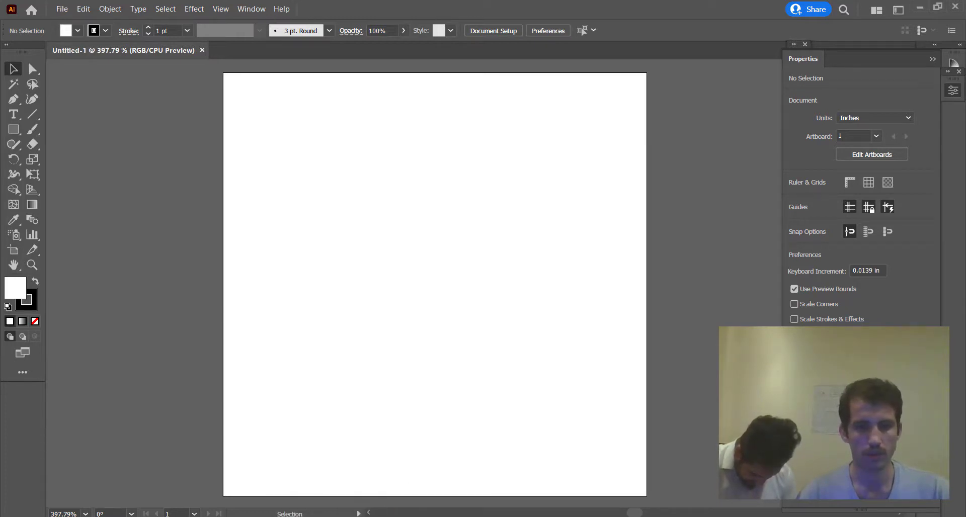
left_click(415, 482)
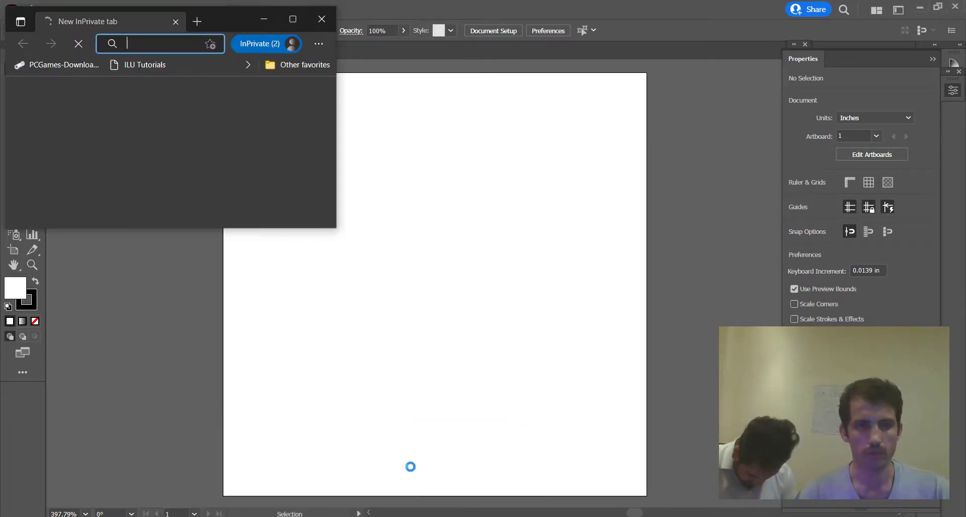
left_click(321, 18)
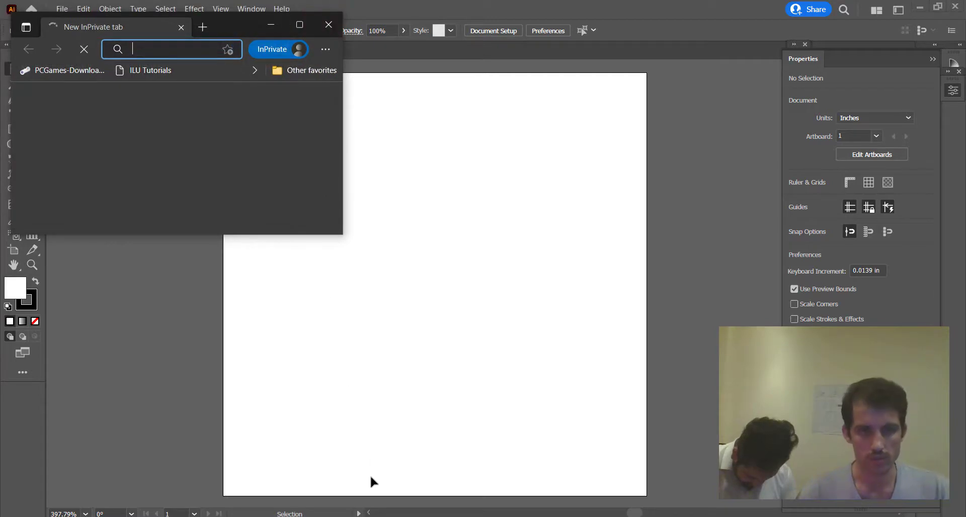
left_click(300, 24)
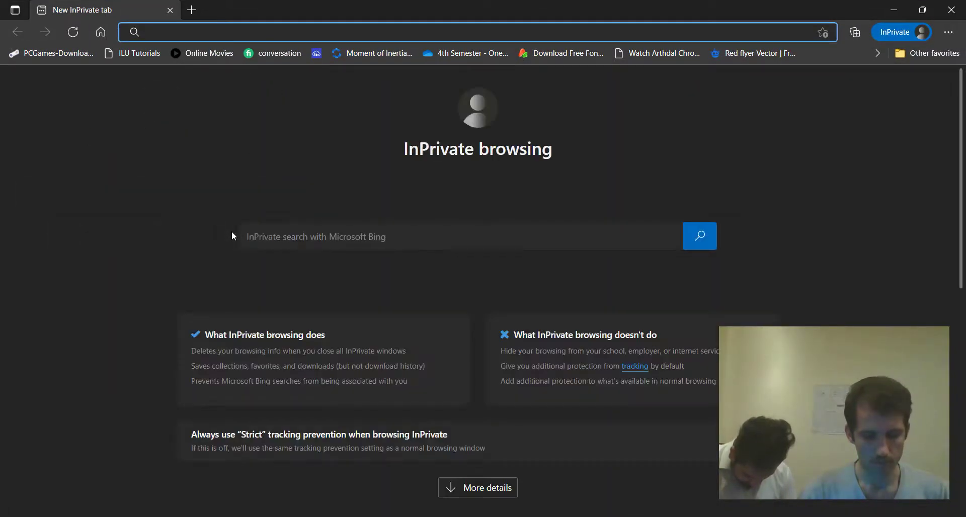
Step: Search Google for "simple icons" and show the image results
type("simple icon")
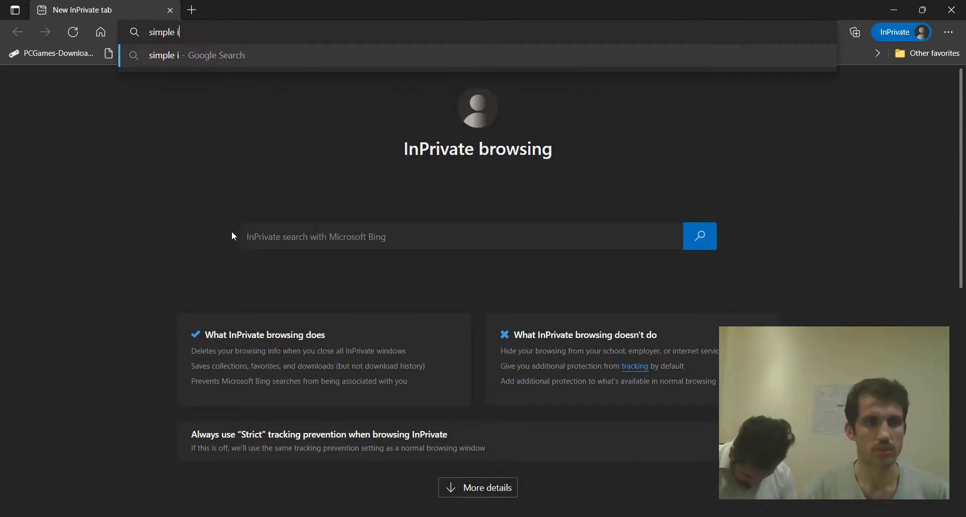
type("s")
key("Return")
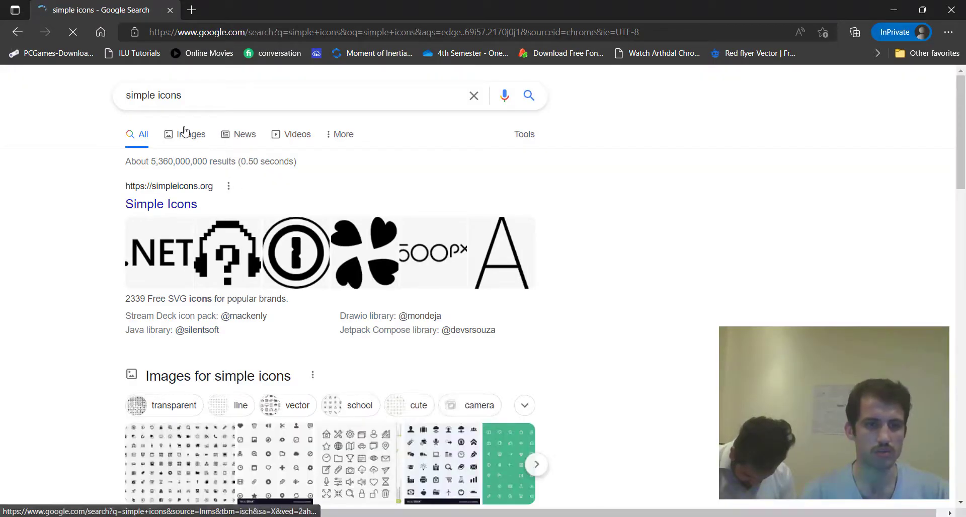
left_click(185, 132)
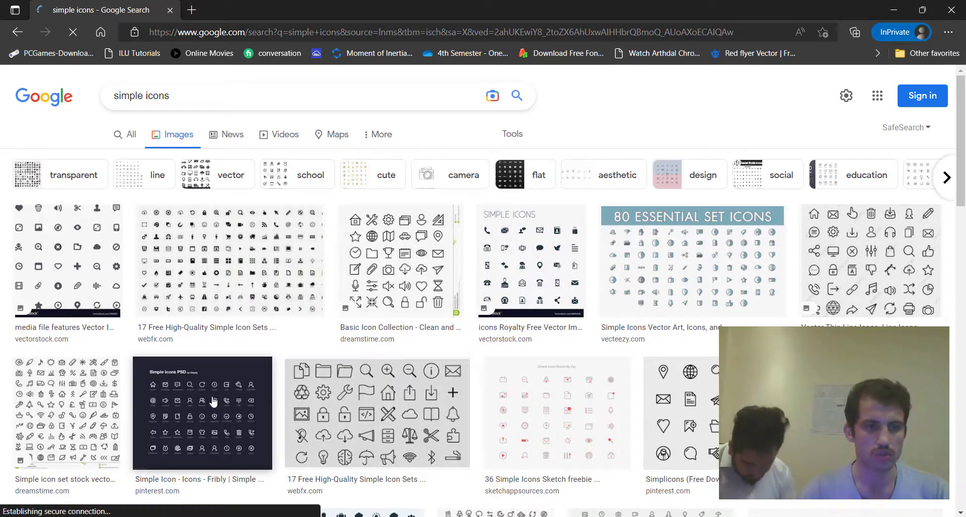
Step: Preview the dark "Simple Icons PSD" image from Pinterest and copy the image
left_click(175, 407)
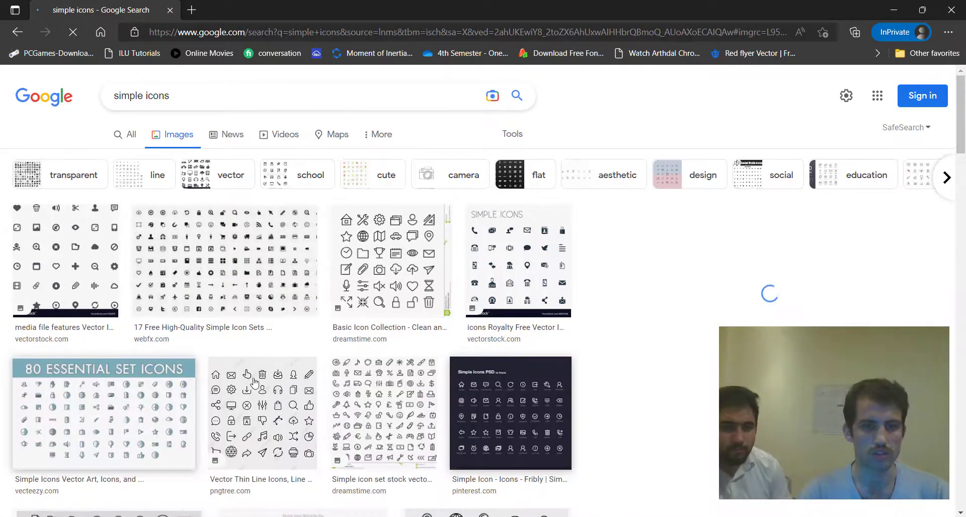
scroll(421, 344, "down", 2)
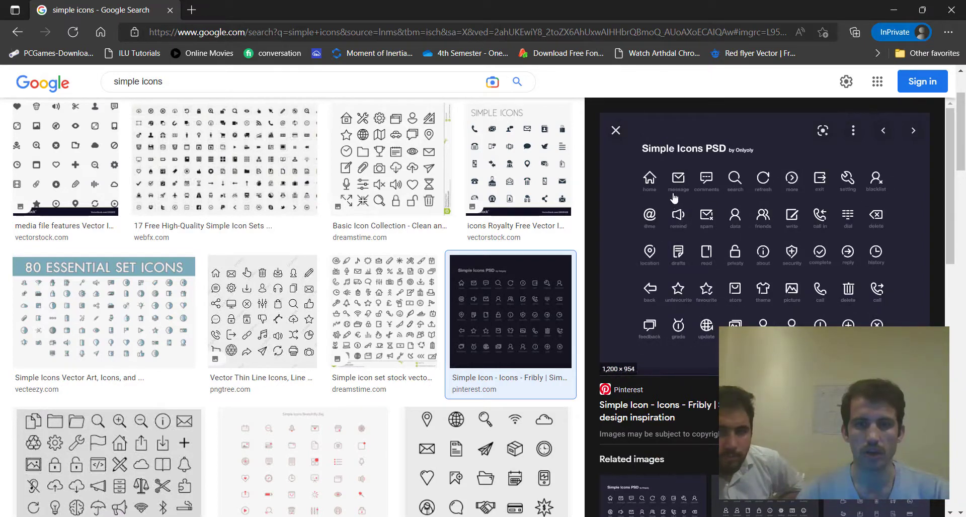
right_click(703, 198)
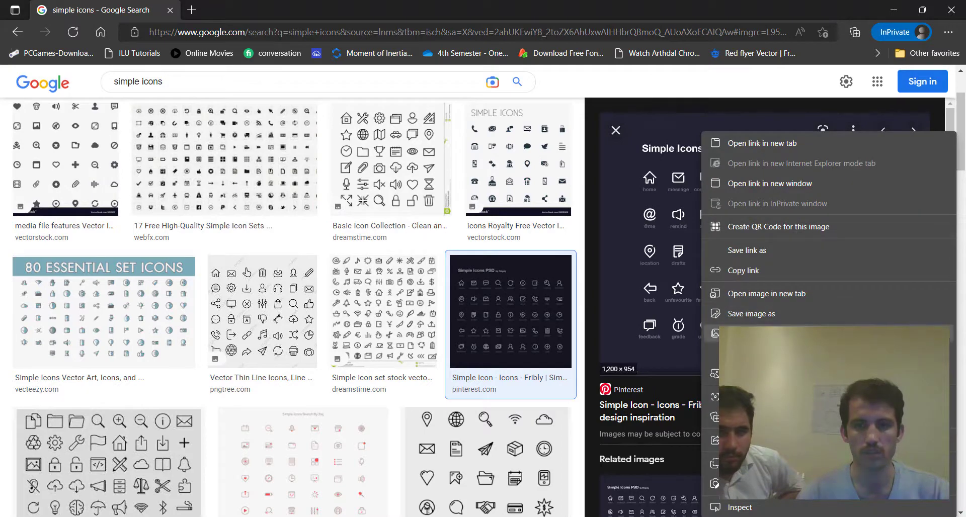
left_click(740, 334)
scroll(722, 240, "down", 1)
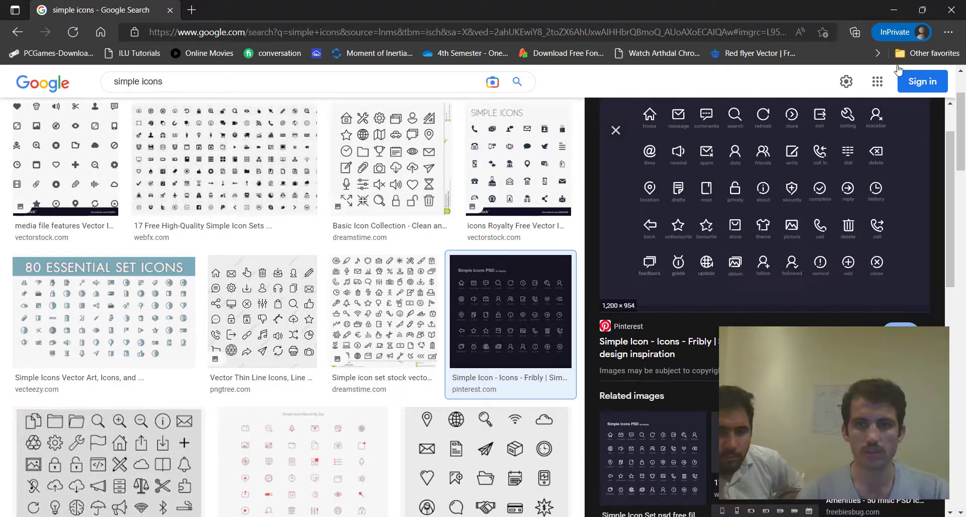
Step: Switch to Illustrator and paste the copied icon image, scaled down to about 1.35 x 1.07 in, beside the artboard
left_click(895, 10)
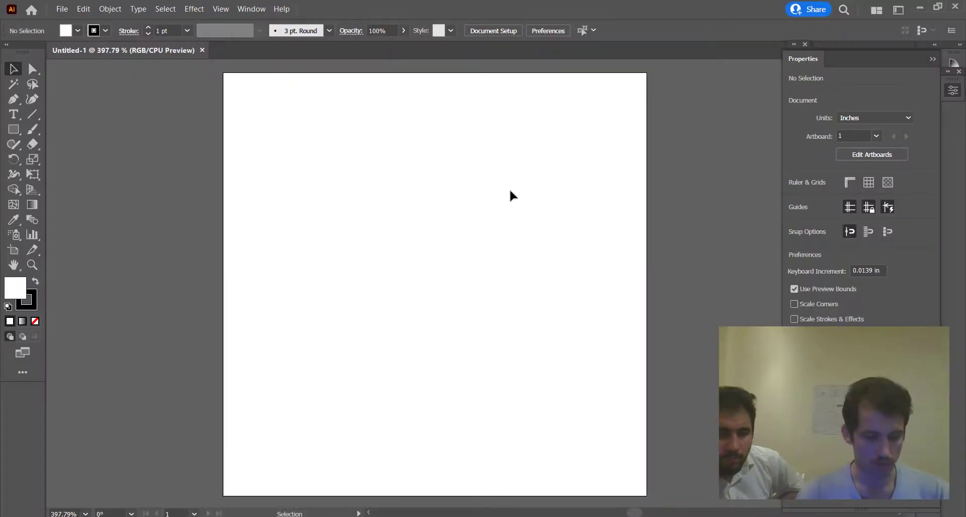
key("ctrl+v")
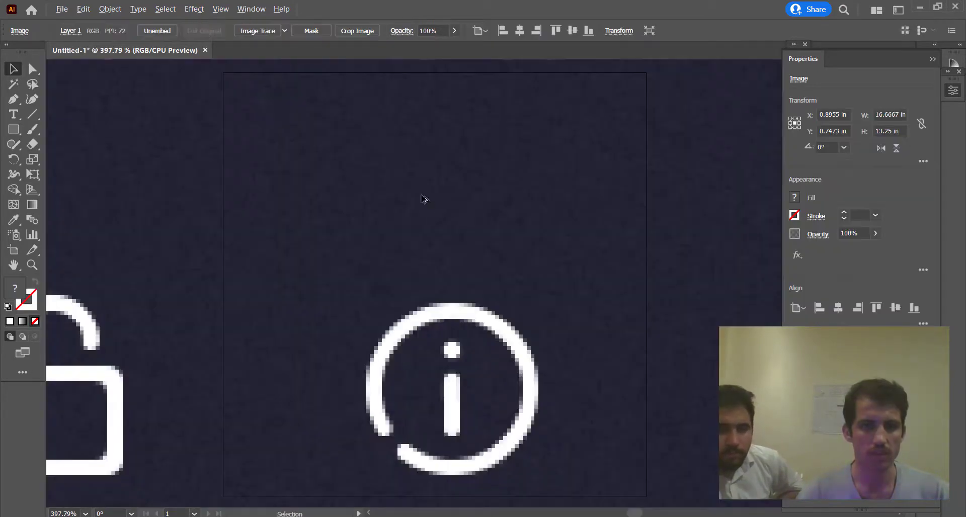
scroll(423, 198, "down", 5)
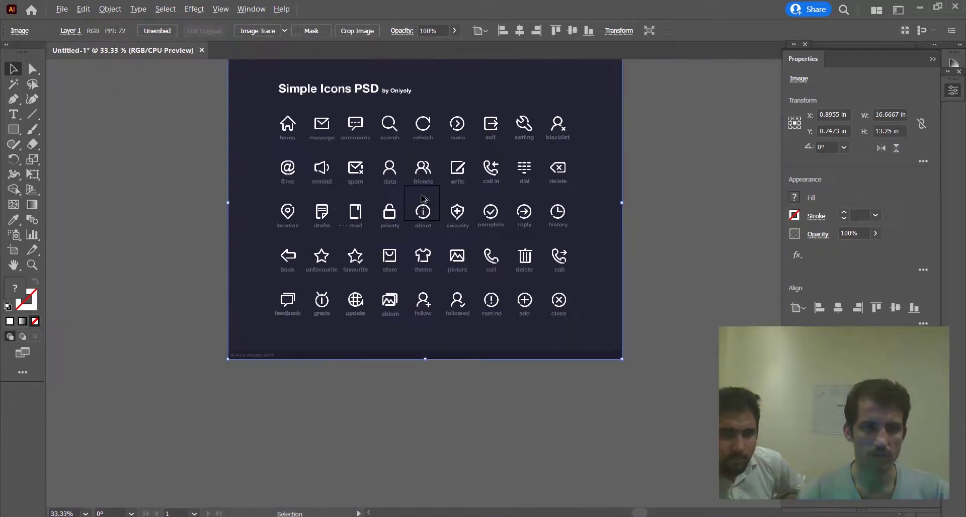
left_click_drag(229, 202, 449, 239)
key("ctrl+1")
scroll(519, 201, "up", 3)
left_click(695, 225)
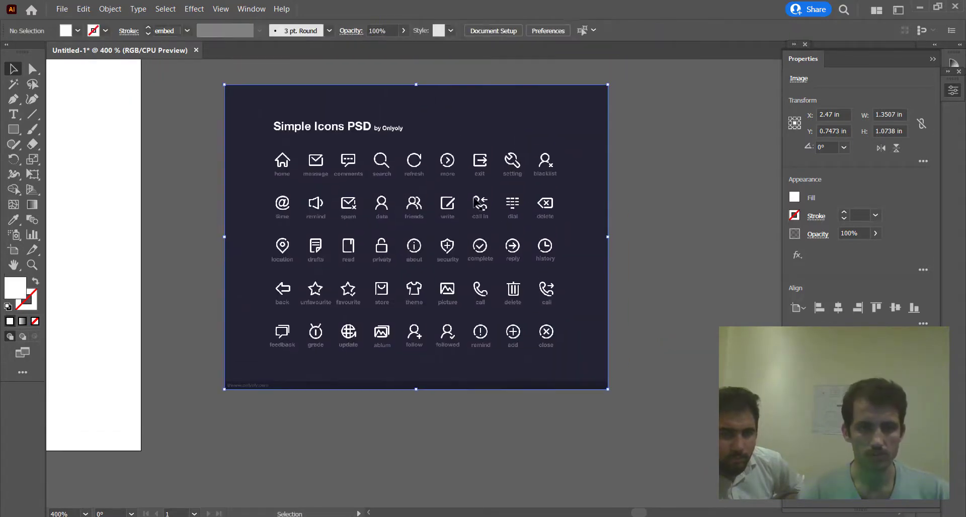
Step: Examine the icon shapes in the reference image up close, especially the home icon and the icons beside it
scroll(471, 203, "up", 2)
left_click_drag(424, 177, 469, 219)
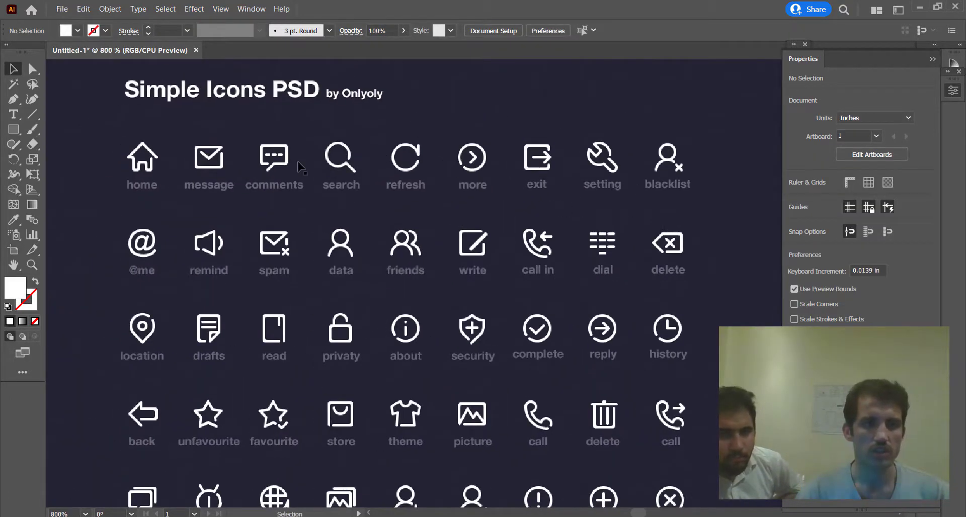
scroll(338, 157, "down", 1)
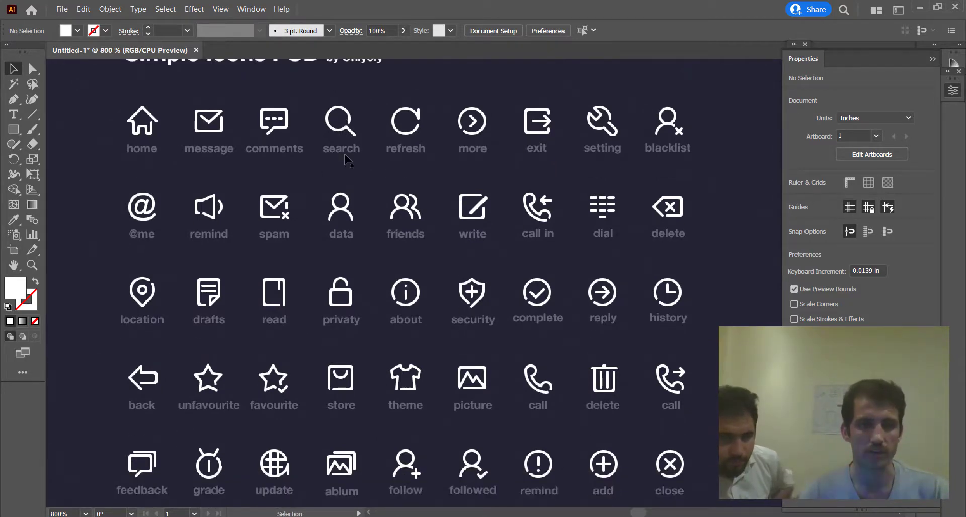
left_click_drag(346, 160, 360, 157)
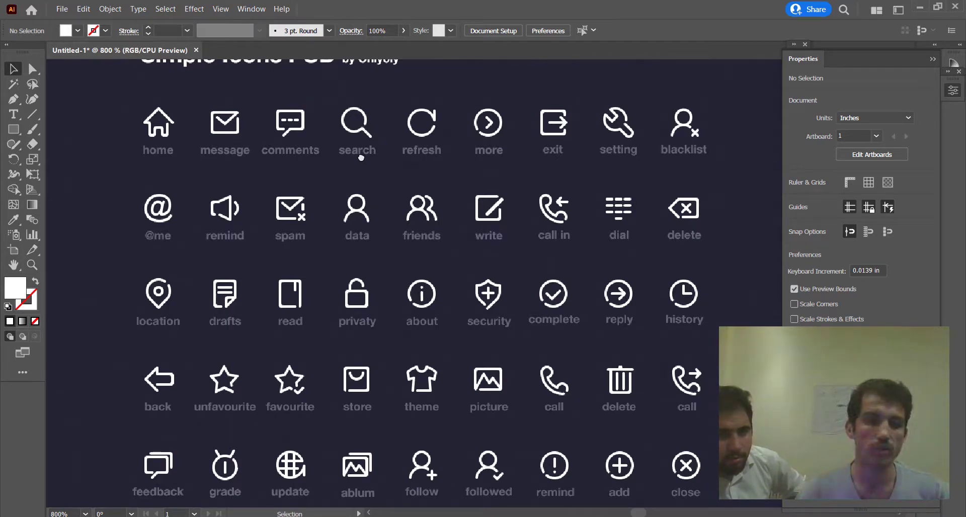
left_click_drag(309, 183, 330, 246)
scroll(246, 194, "down", 1)
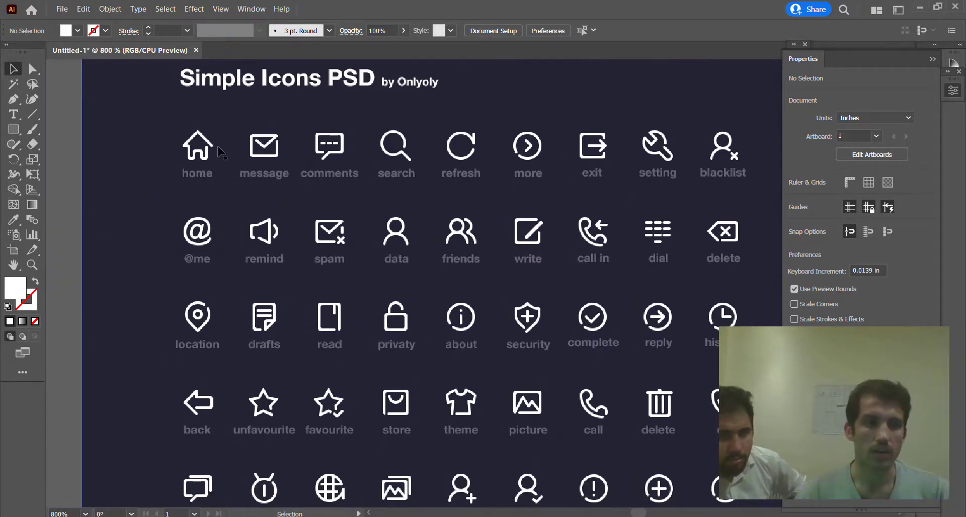
scroll(200, 151, "up", 1)
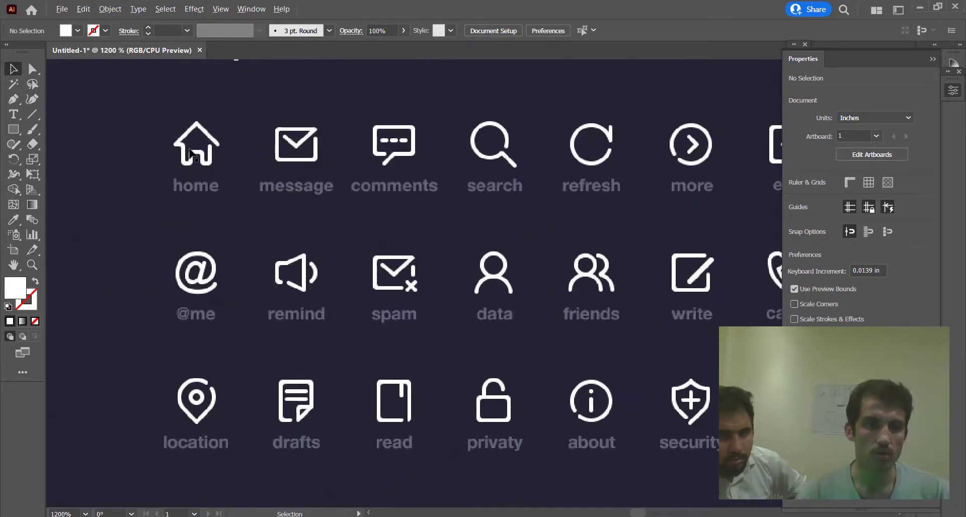
scroll(192, 152, "down", 3)
scroll(193, 146, "up", 1)
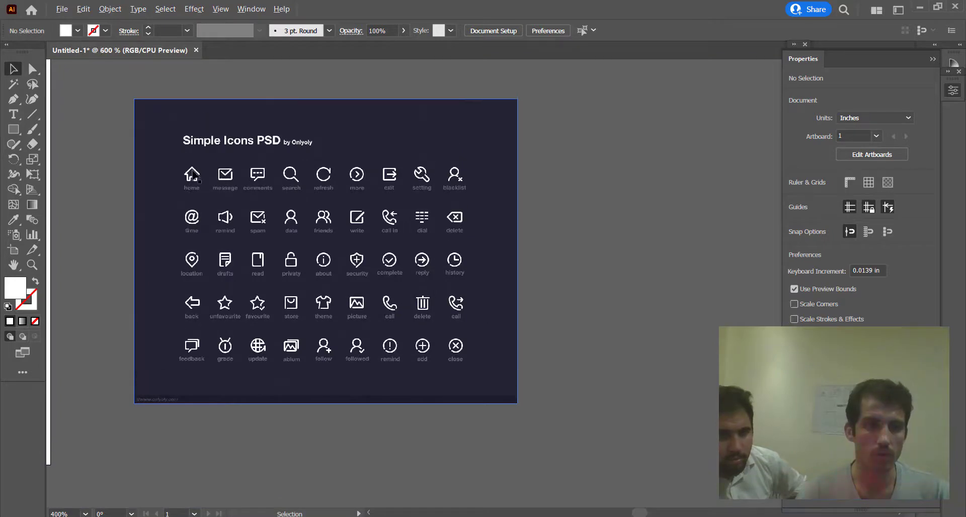
scroll(194, 175, "up", 2)
left_click_drag(195, 196, 141, 148)
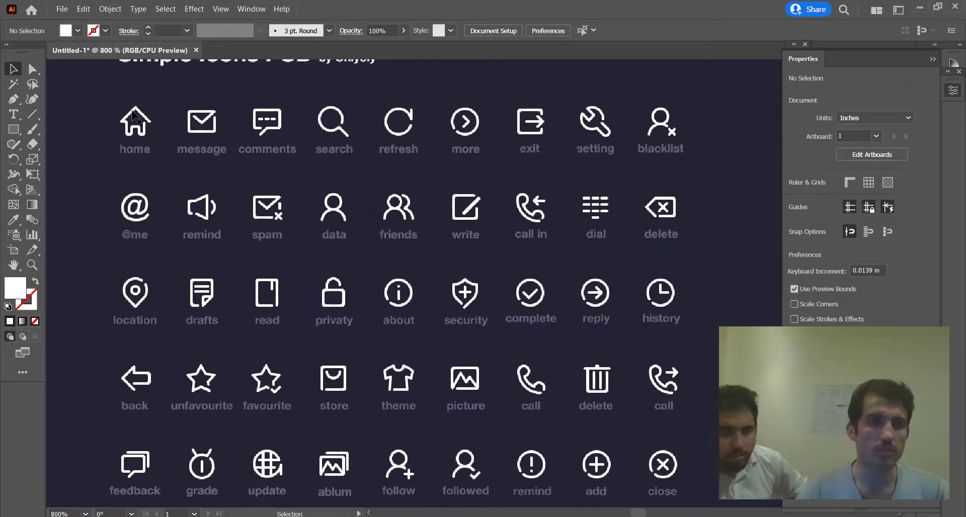
scroll(184, 151, "up", 1)
scroll(180, 135, "up", 1)
scroll(171, 111, "up", 1)
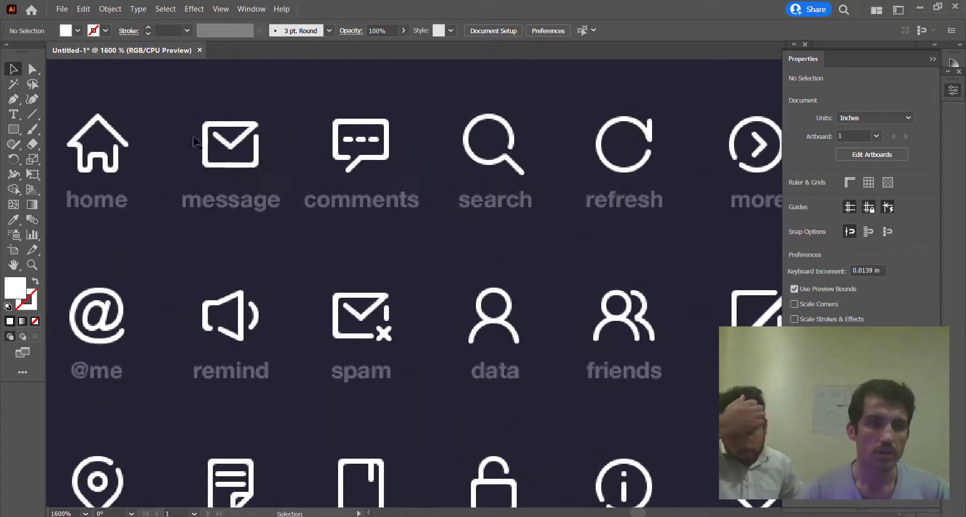
scroll(244, 139, "down", 1)
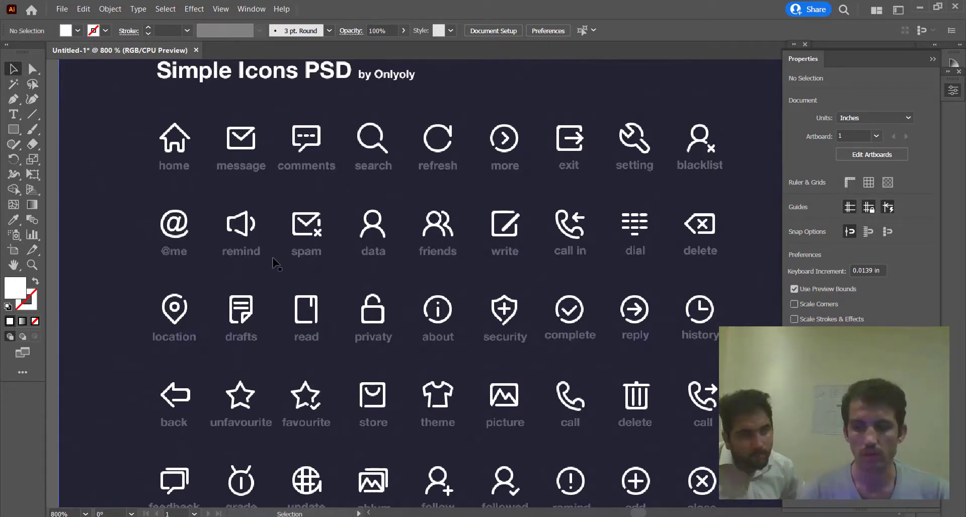
scroll(273, 261, "down", 1)
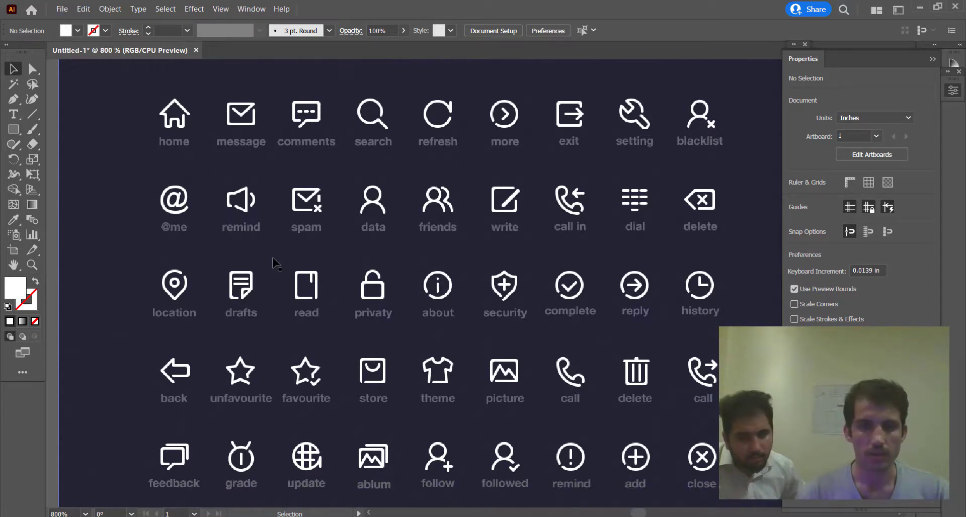
scroll(275, 262, "down", 1)
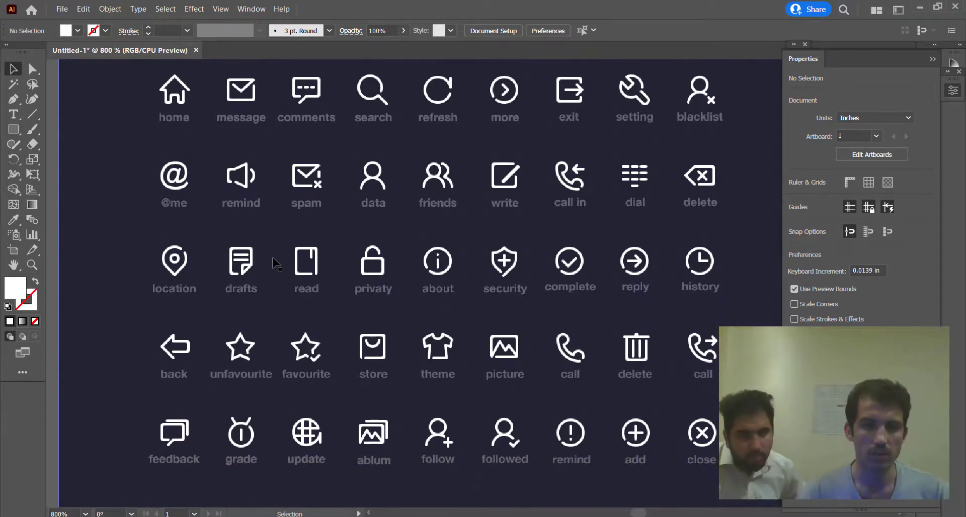
scroll(276, 263, "up", 5)
scroll(276, 263, "left", 6)
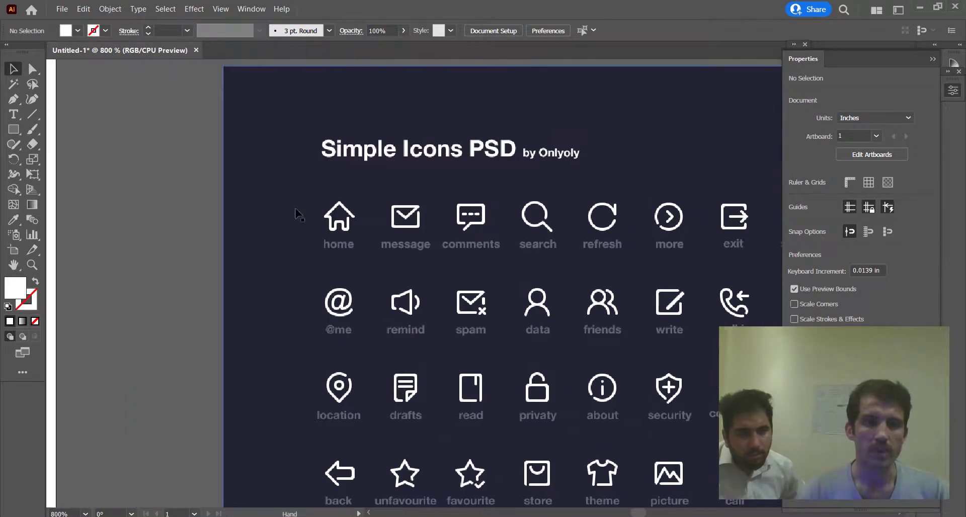
scroll(344, 220, "up", 1)
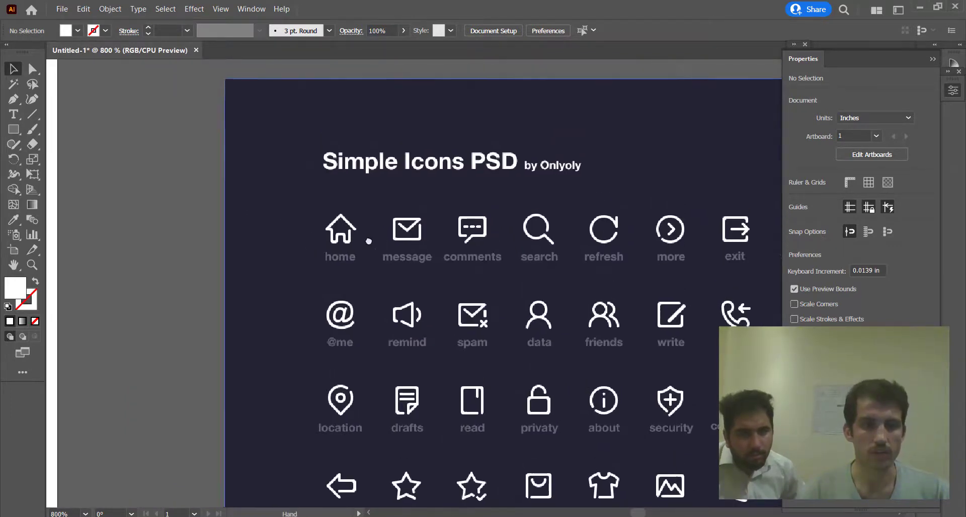
left_click_drag(338, 246, 381, 241)
scroll(419, 243, "up", 3)
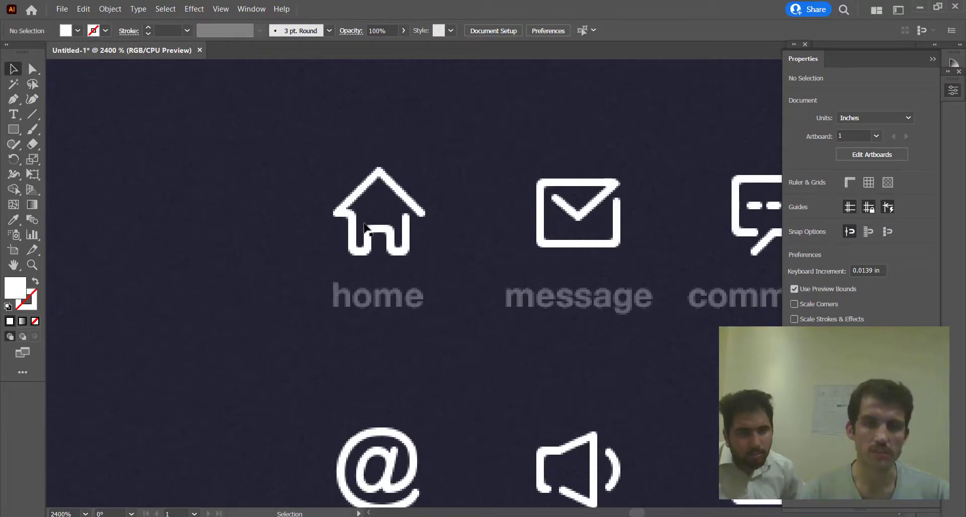
Step: Draw an upright rectangle about 0.19 x 0.72 in on the artboard and fill it with the reference image's sampled dark background colour
scroll(494, 284, "down", 5)
left_click_drag(339, 263, 496, 276)
scroll(518, 302, "up", 2)
left_click_drag(505, 309, 294, 233)
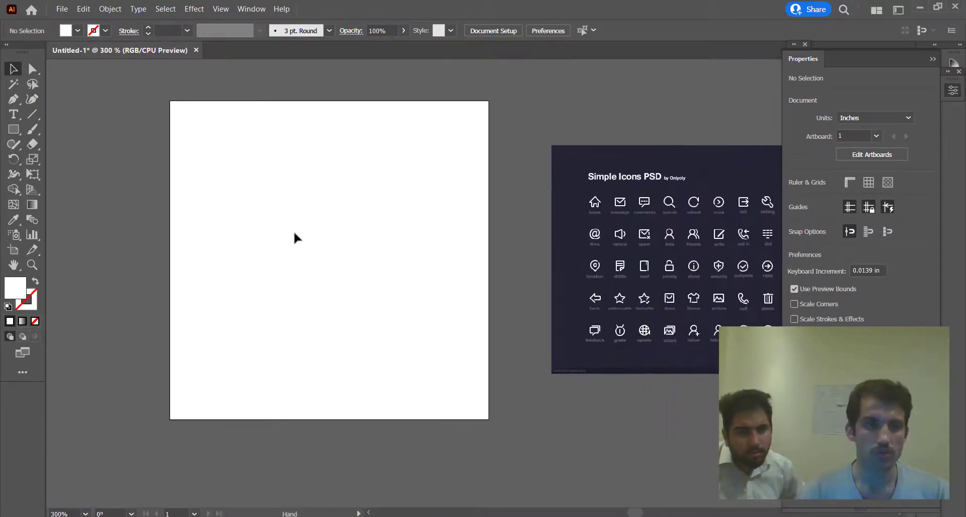
left_click(13, 128)
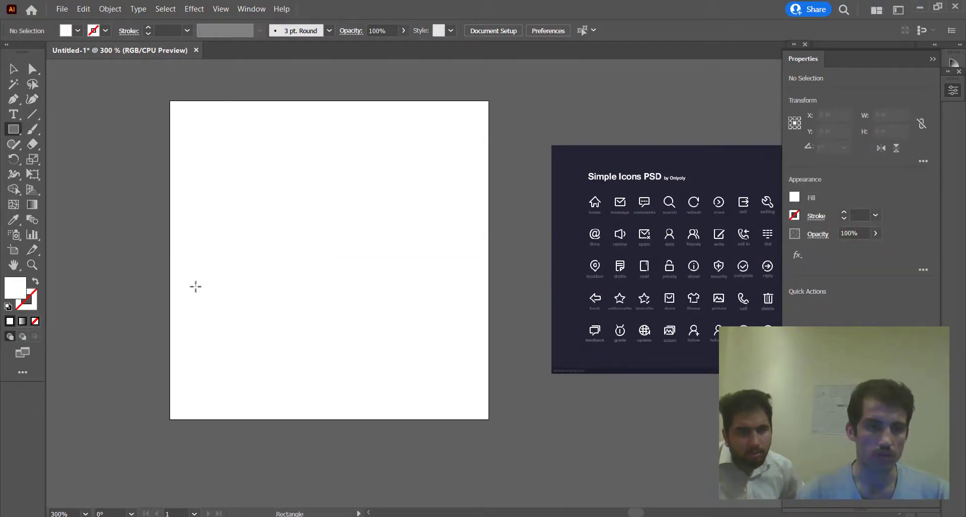
left_click_drag(231, 183, 283, 301)
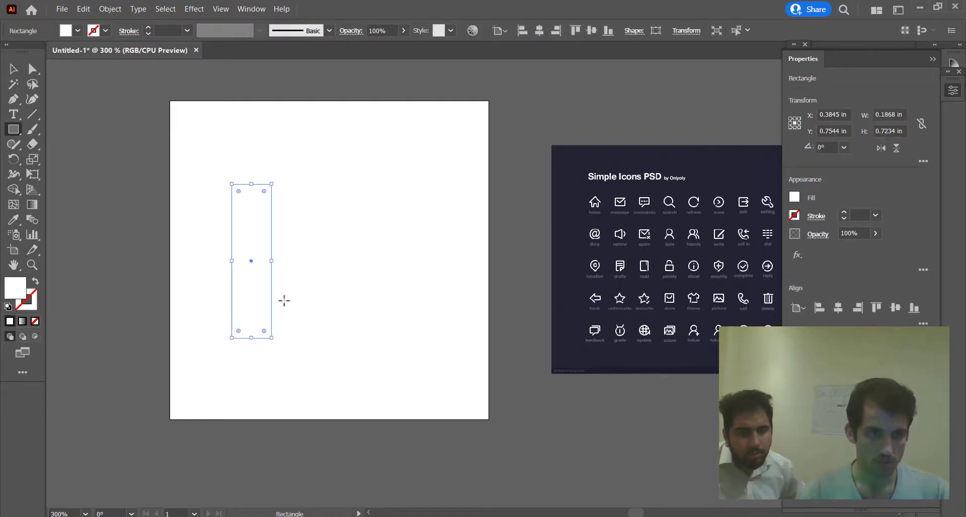
left_click(12, 219)
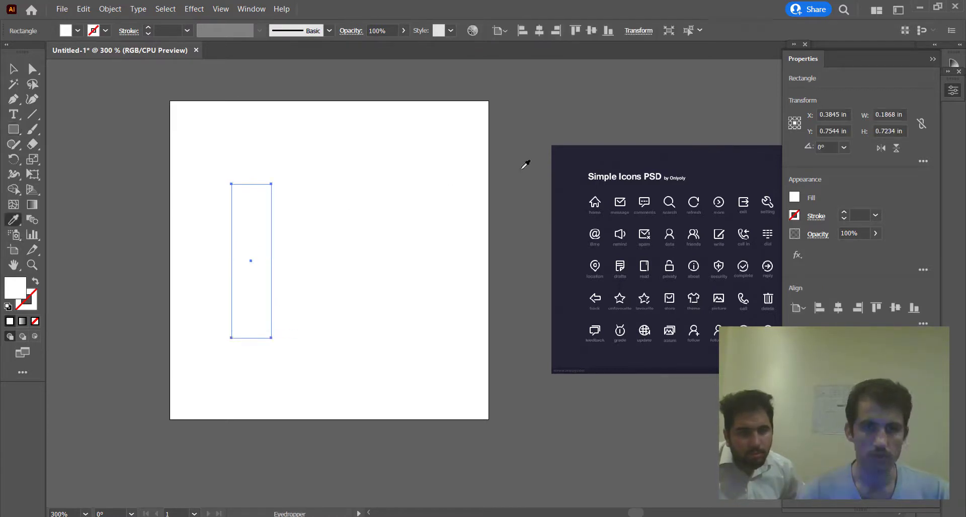
left_click(562, 156)
key("v")
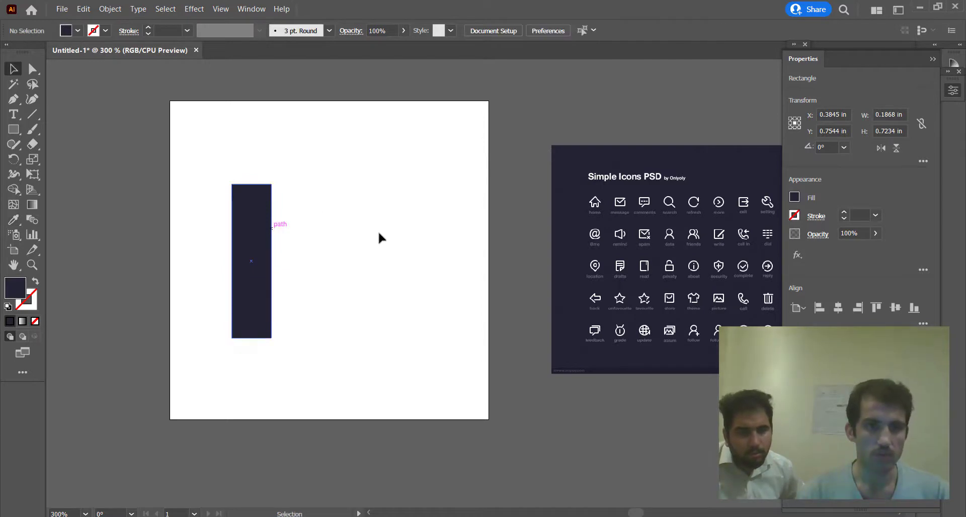
Step: Duplicate the dark rectangle twice, placing one copy as the opposite wall and the other between the two walls
left_click_drag(378, 234, 278, 275)
key("space")
left_click_drag(352, 285, 289, 297)
left_click(318, 277)
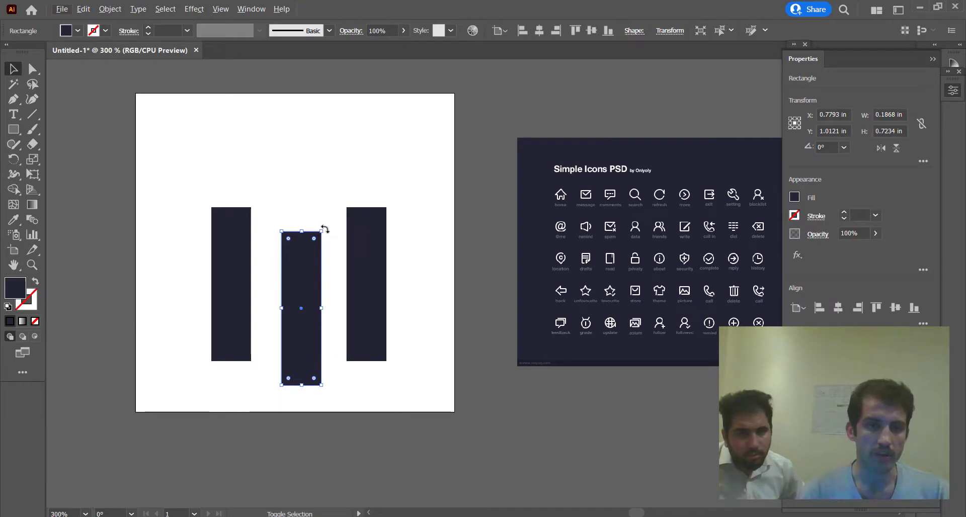
Step: Rotate the middle rectangle 90° and fit it as a base bar against the right wall, shortened to leave a doorway gap
left_click_drag(325, 230, 168, 274)
left_click_drag(292, 332, 269, 342)
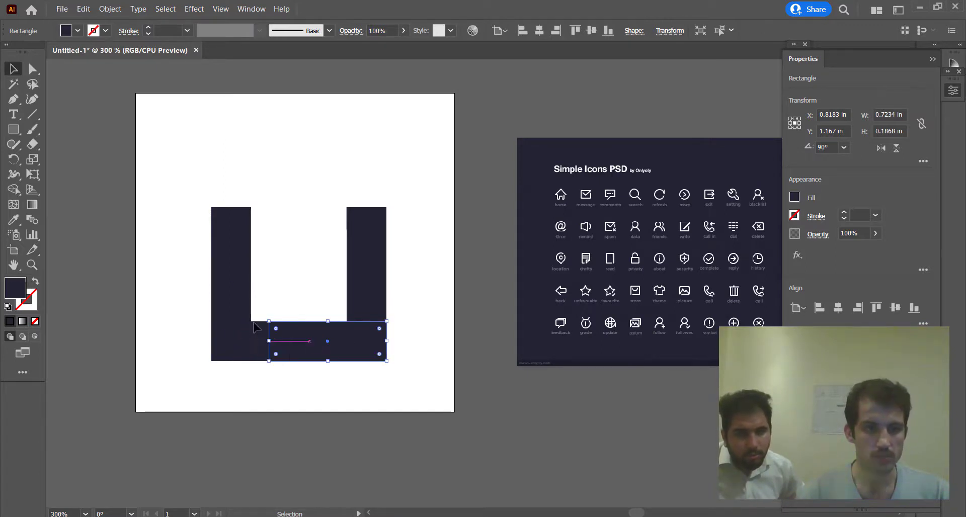
left_click(320, 283)
left_click_drag(329, 307, 315, 336)
Step: Shorten both upright walls together by lowering their top edges, keeping their bases in place
left_click_drag(168, 205, 396, 258)
left_click_drag(285, 236, 286, 259)
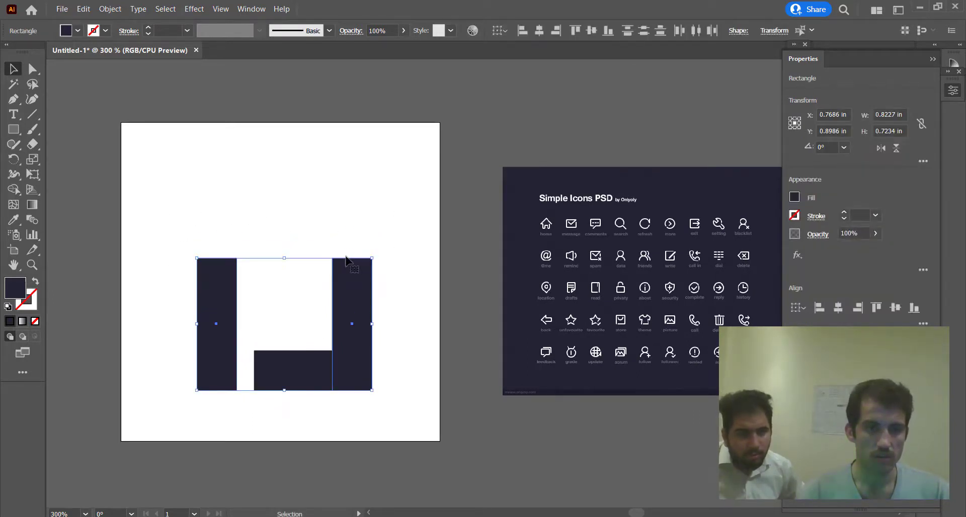
left_click(304, 231)
Step: Draw a square about 0.82 in wide on top of the walls and delete its upper-right anchor point to make a triangle
left_click(14, 129)
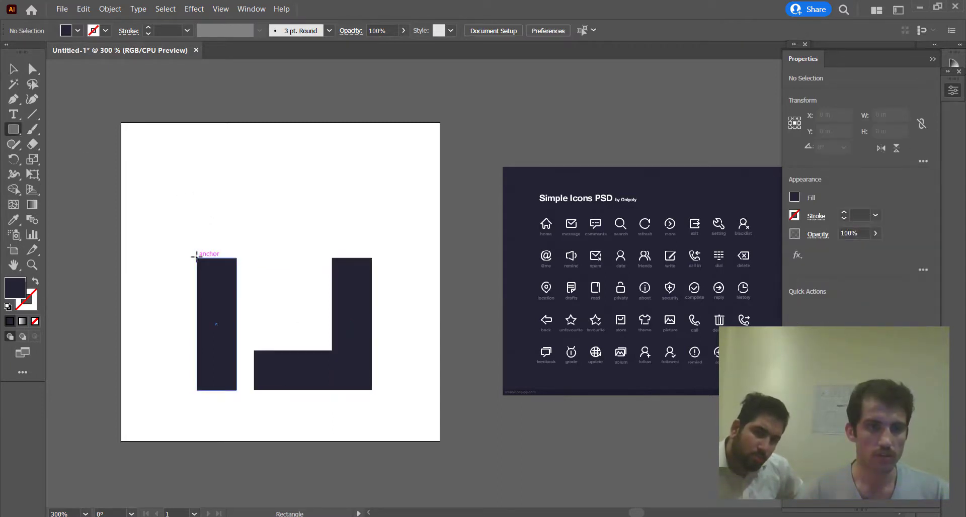
left_click_drag(197, 258, 372, 201)
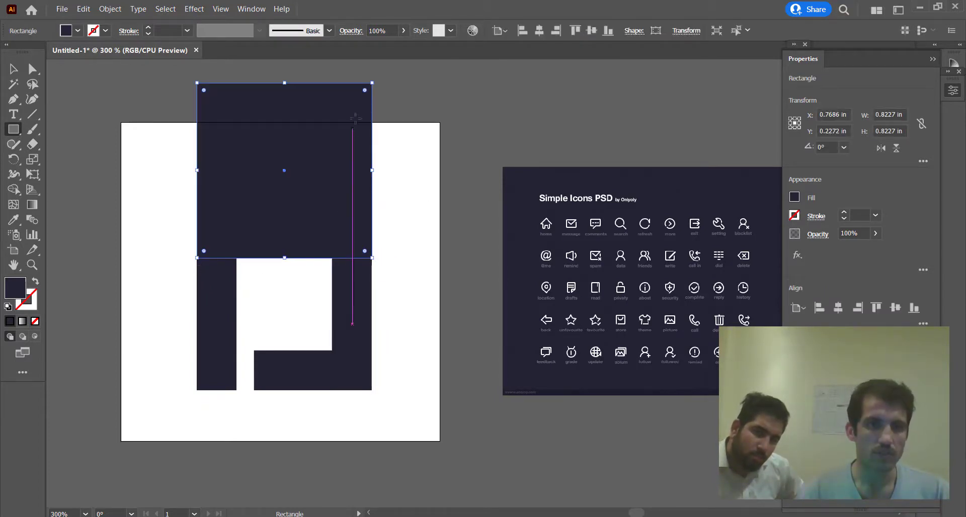
key("a")
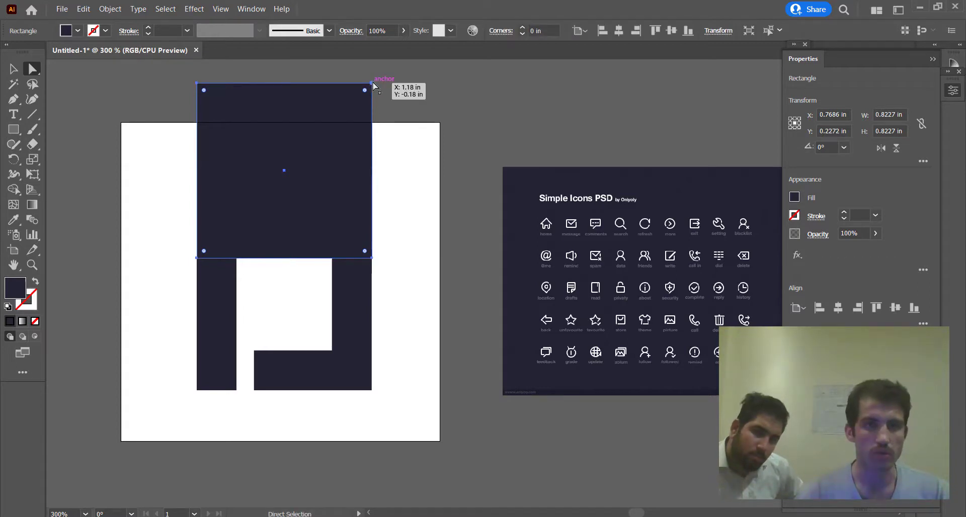
left_click(373, 83)
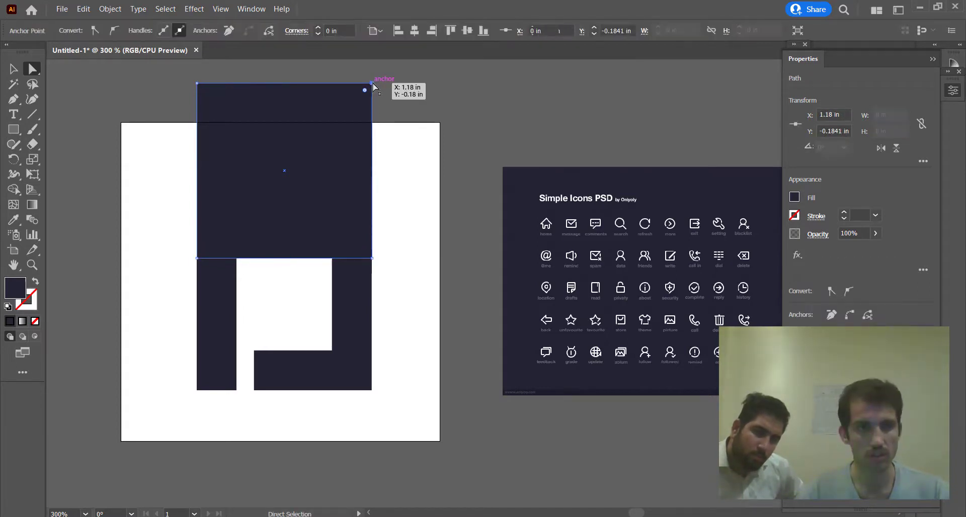
key("Delete")
key("v")
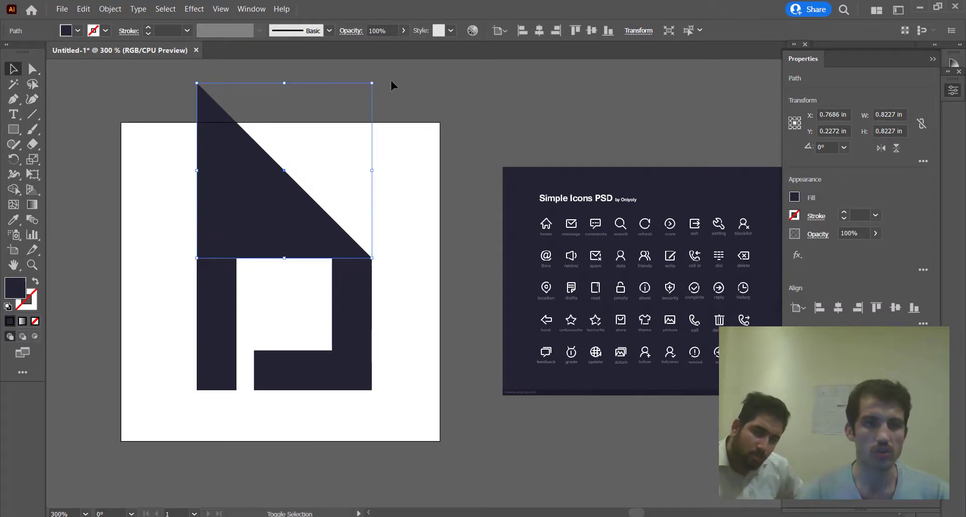
Step: Rotate the triangle to 225° so it points upward and place it on the walls as a roof, aligned with the left wall's outer corner
left_click_drag(377, 80, 379, 214)
left_click_drag(375, 75, 409, 153)
left_click_drag(316, 146, 354, 233)
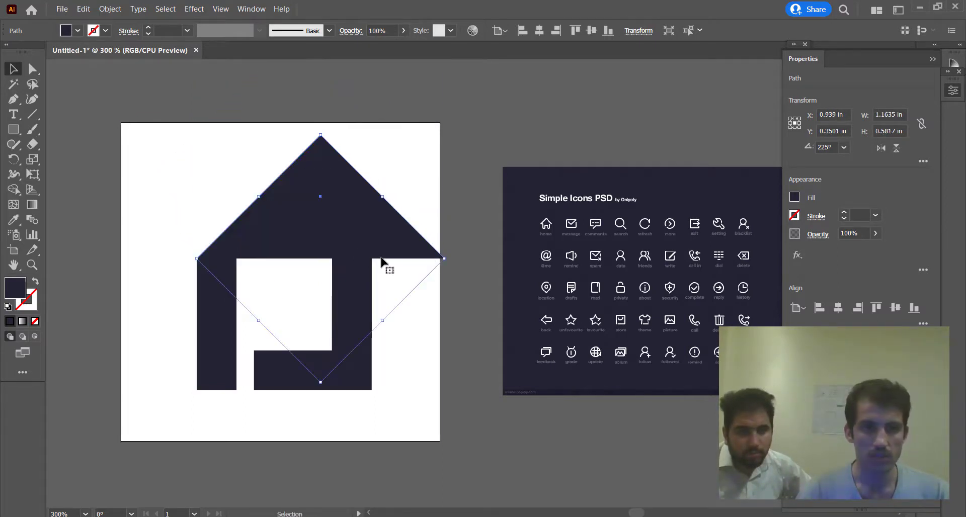
Step: Move the roof's right anchor point to the right wall's outer corner and centre its peak above the walls
key("a")
left_click(444, 259)
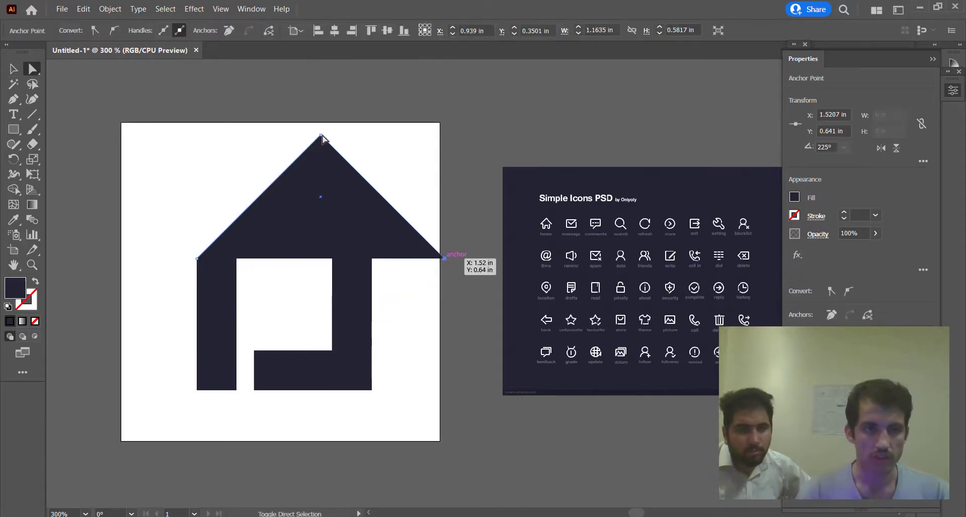
left_click_drag(443, 258, 372, 261)
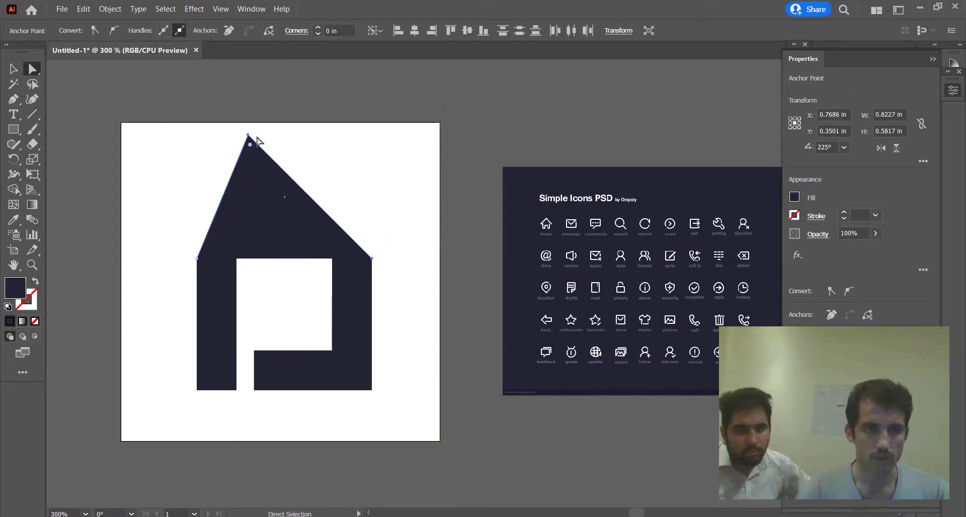
left_click_drag(248, 135, 288, 139)
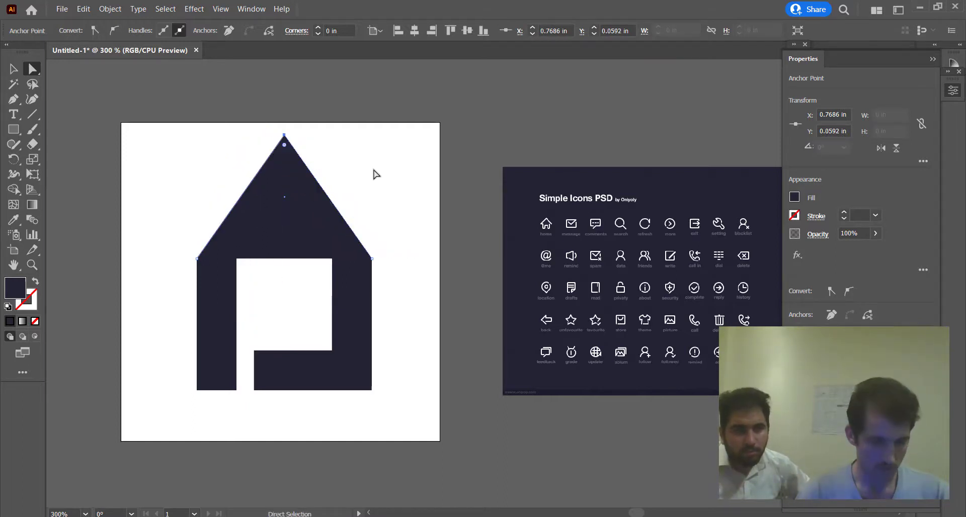
Step: Move the triangular roof straight up to leave a narrow gap above the walls
key("v")
left_click(376, 173)
left_click_drag(311, 215, 310, 206)
left_click(311, 206, "shift")
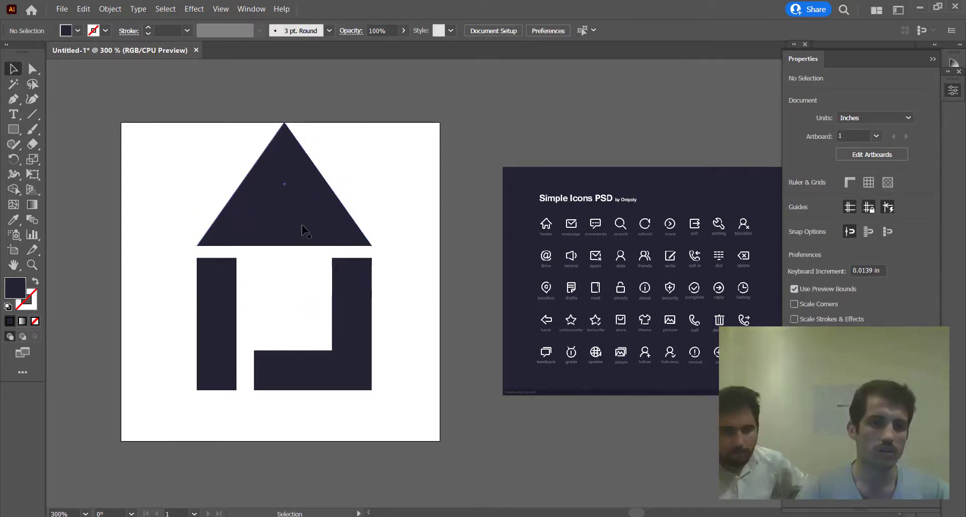
left_click_drag(302, 224, 302, 220)
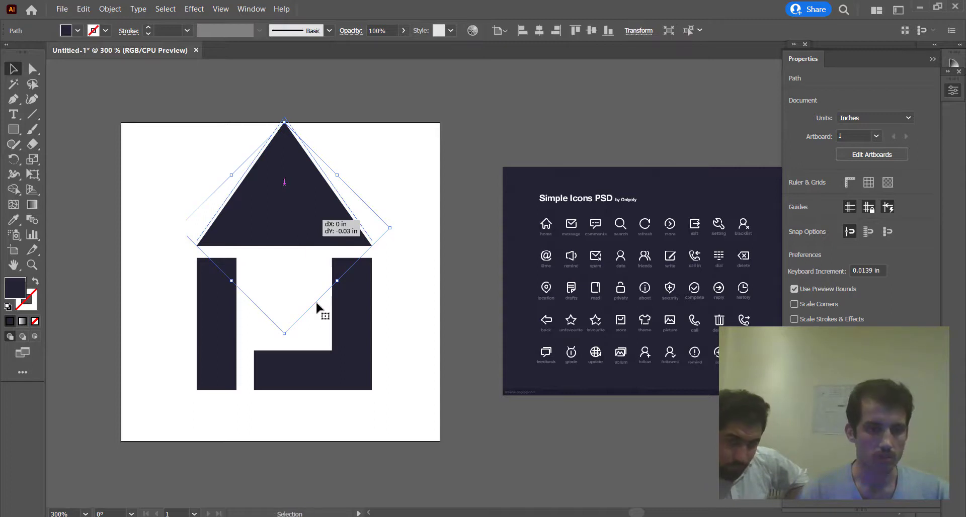
left_click(313, 306)
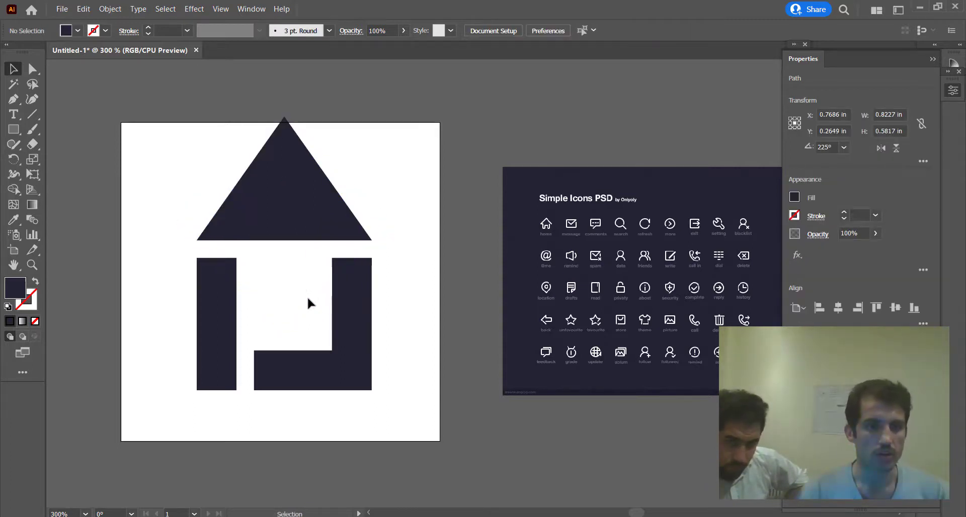
Step: Place a copy of the bottom bar across the top of the left wall, aligned with the wall's outer corner
left_click_drag(308, 362, 251, 268)
left_click(405, 287)
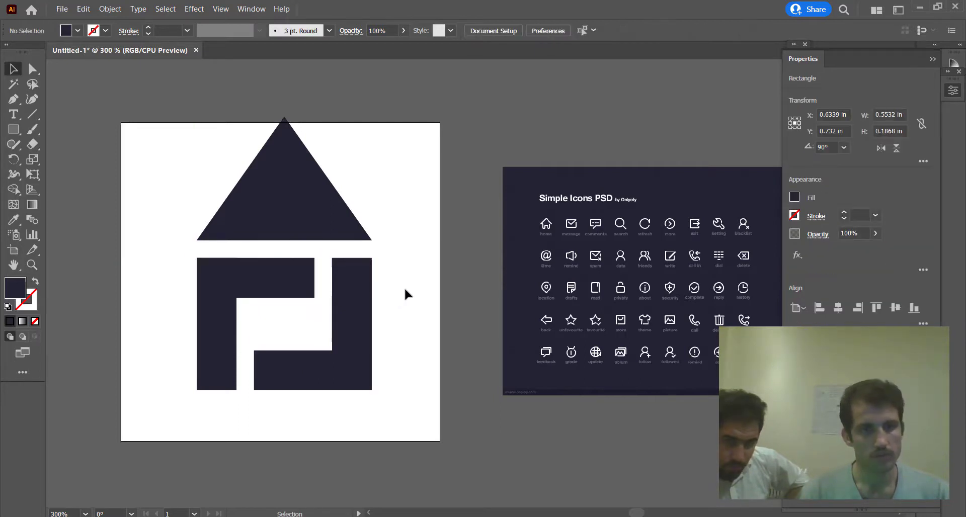
left_click(303, 214)
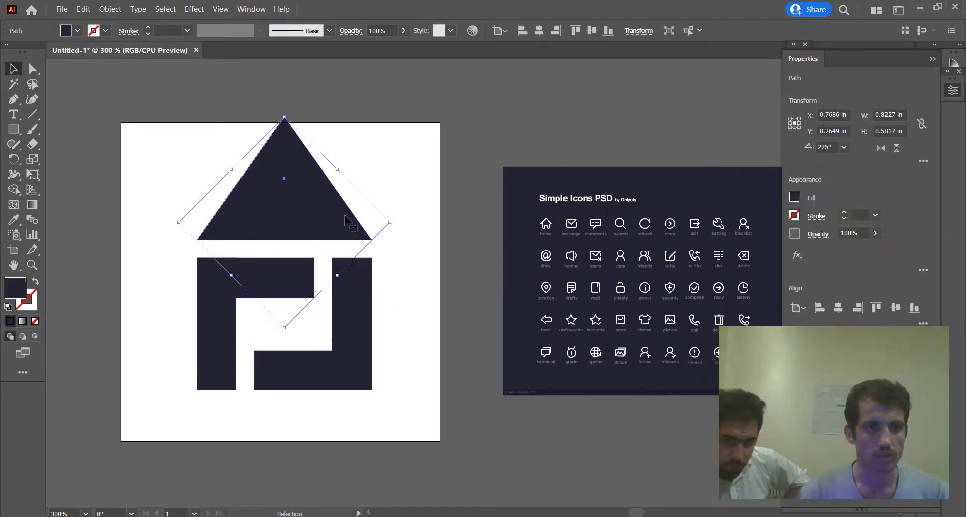
left_click(413, 266)
Step: Round all corners of the four wall bars together with a radius of about 0.072 in
left_click(369, 302)
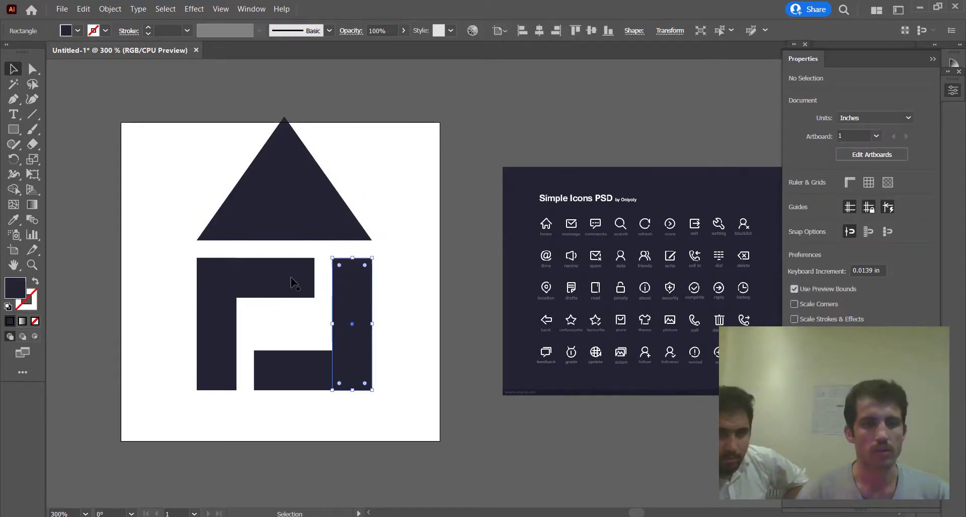
left_click(292, 282, "shift")
left_click(222, 337, "shift")
left_click(301, 367, "shift")
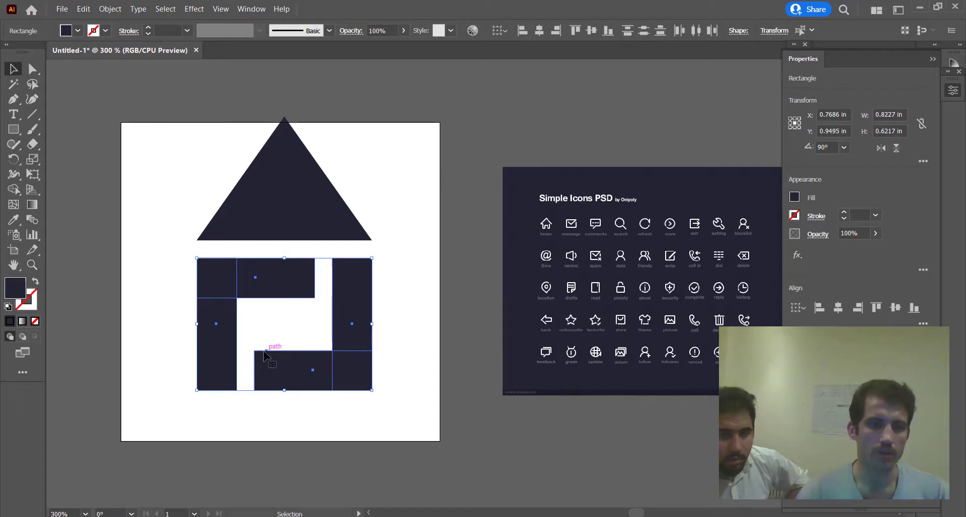
key("a")
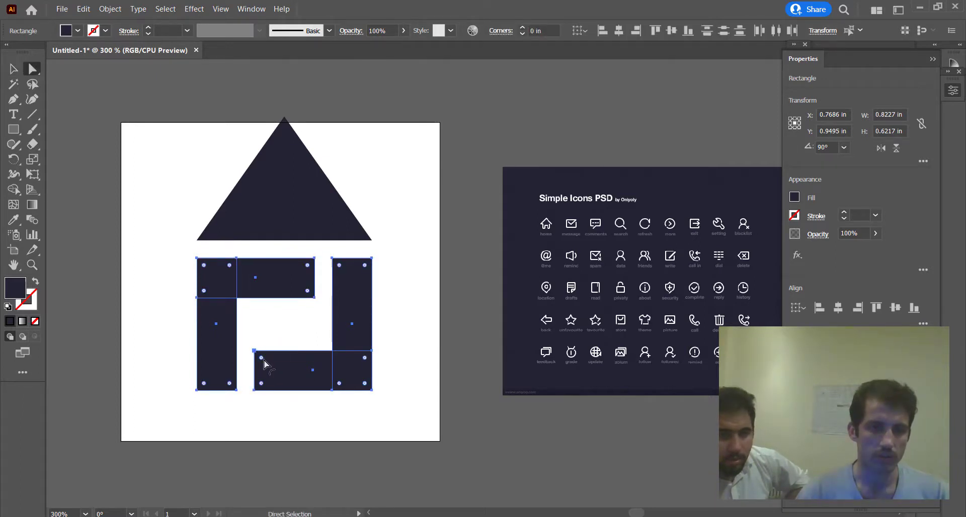
left_click_drag(264, 360, 275, 366)
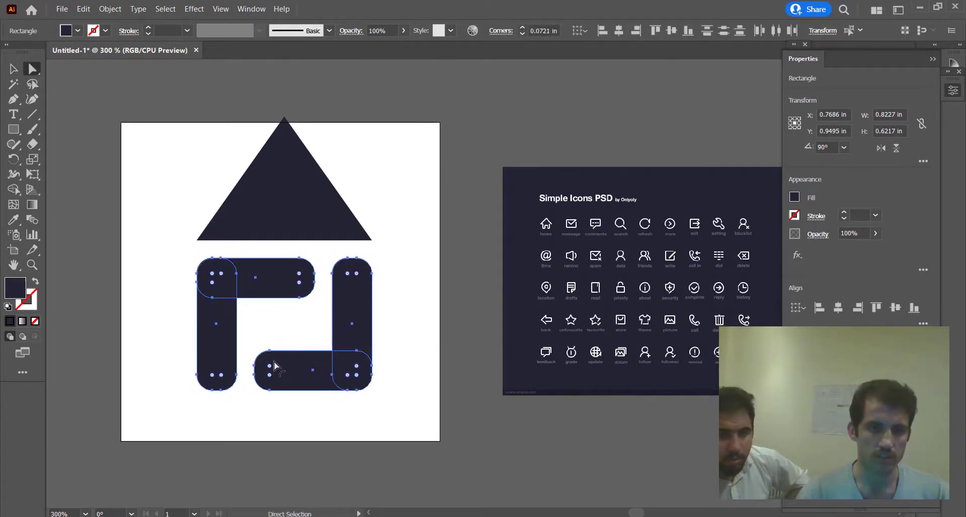
Step: Lower the roof slightly and round its two base corners with a radius of about 0.045 in
left_click(304, 215)
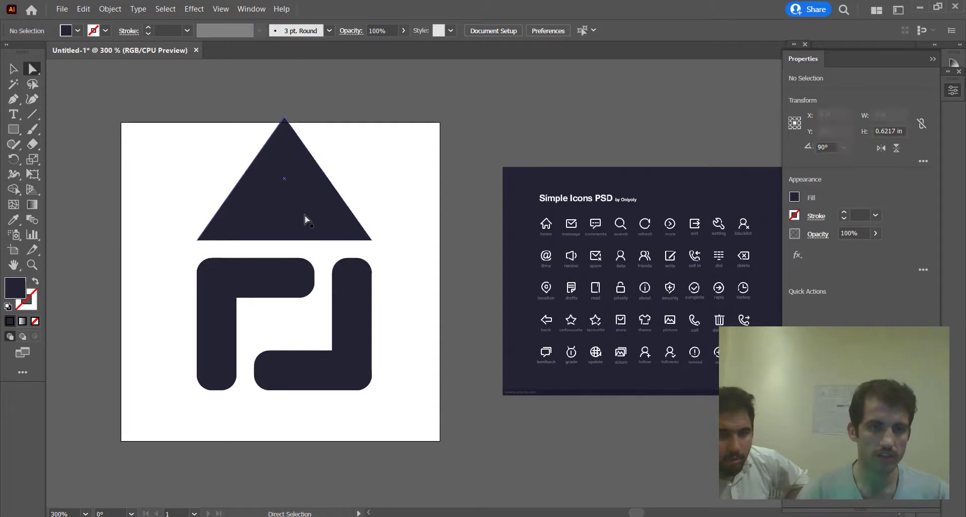
left_click(196, 240)
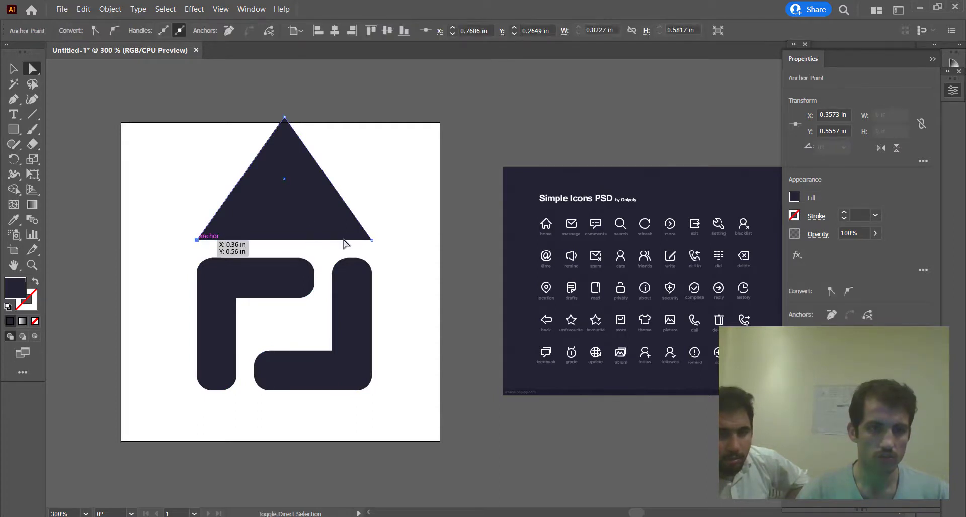
left_click(372, 240)
left_click_drag(265, 219, 266, 236)
left_click(13, 99)
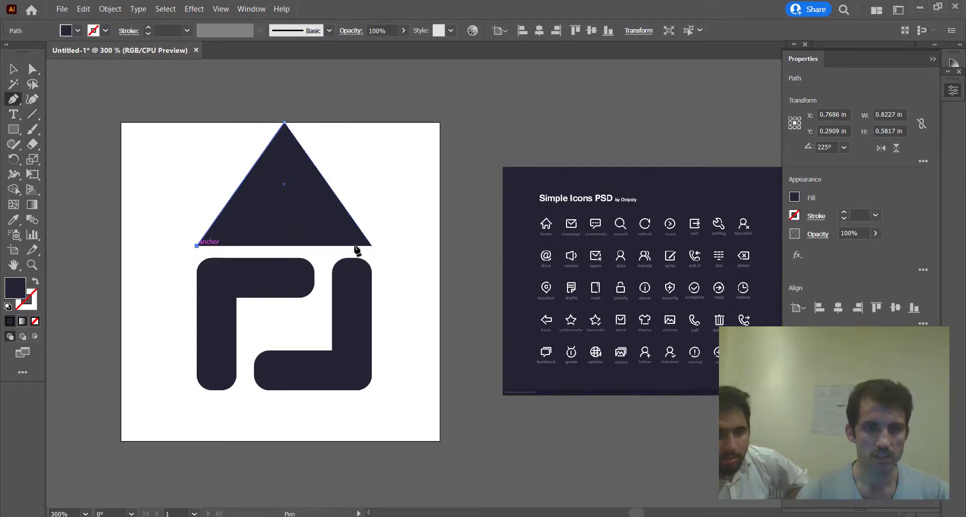
left_click(372, 245, "ctrl")
key("v")
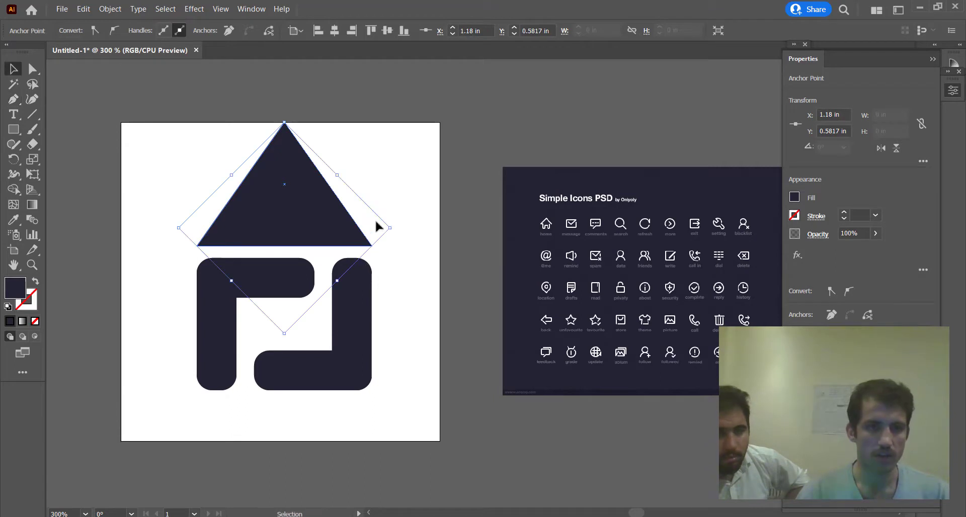
key("a")
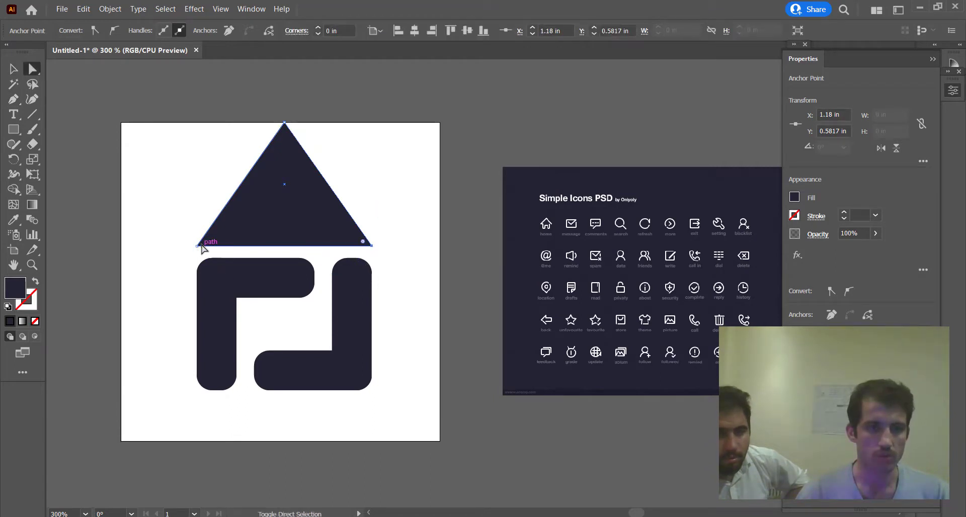
left_click(197, 246, "shift")
left_click_drag(206, 242, 216, 250)
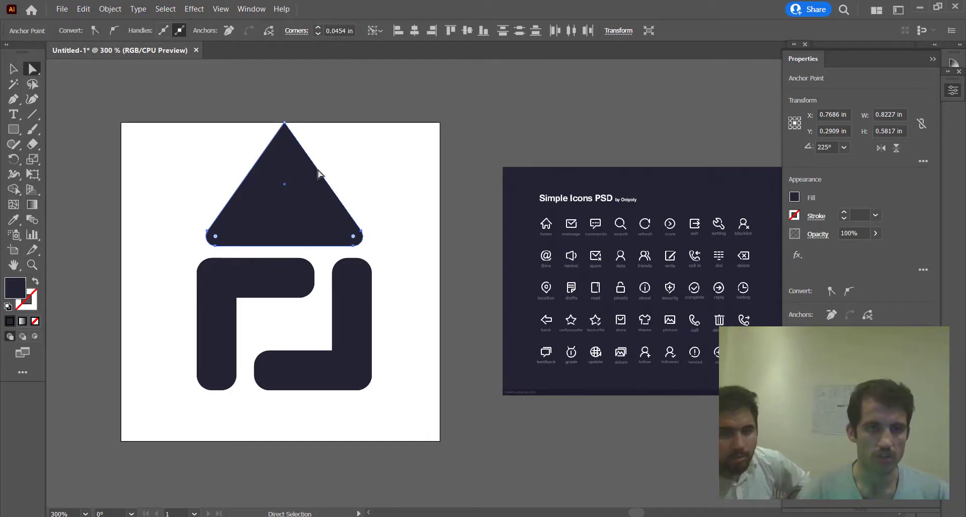
Step: Round the roof's peak to match its base corners
left_click(284, 123)
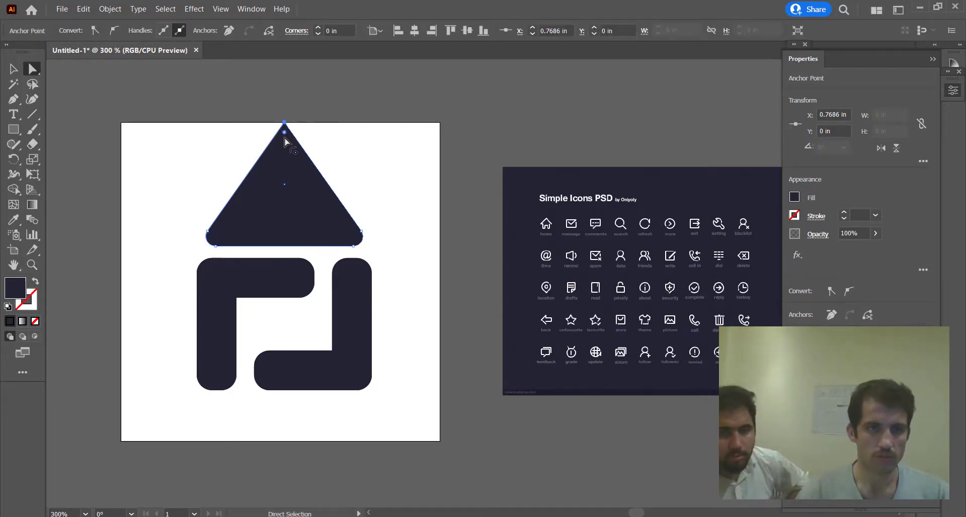
left_click_drag(285, 139, 284, 141)
left_click(412, 162)
key("v")
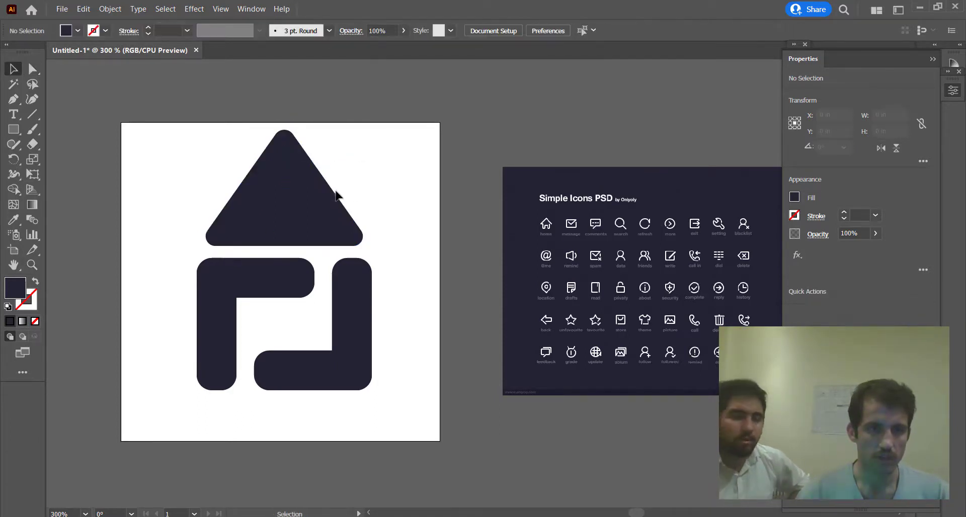
left_click_drag(334, 191, 336, 202)
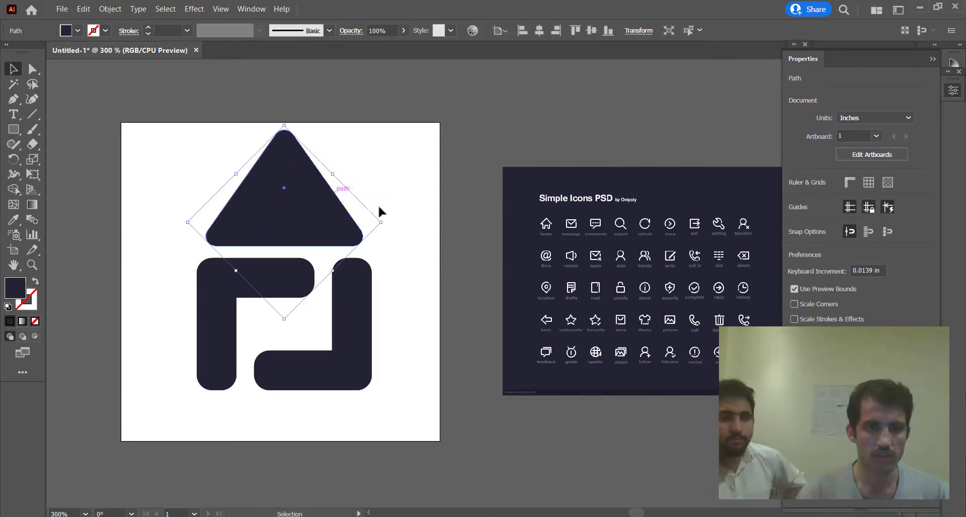
left_click(383, 207)
scroll(383, 206, "down", 1)
left_click_drag(393, 209, 338, 186)
left_click_drag(352, 179, 264, 317)
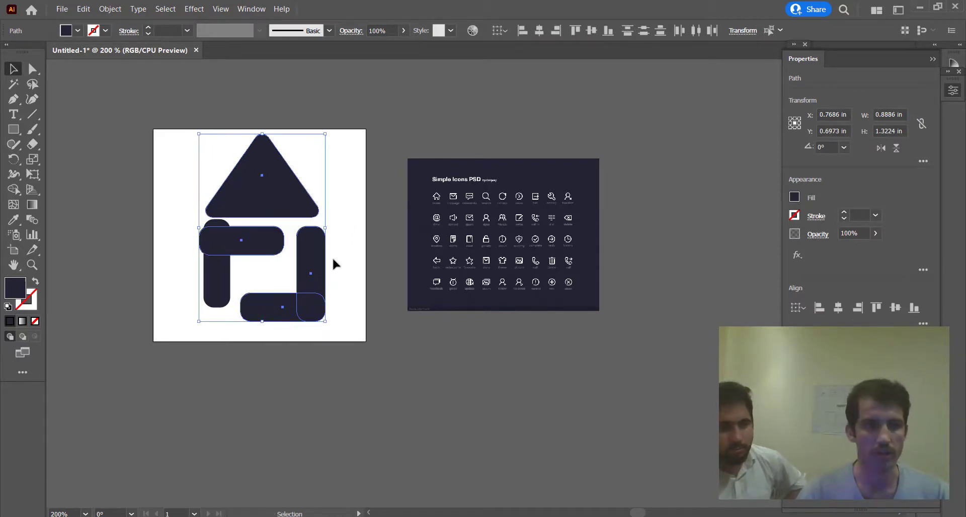
left_click(341, 254)
Step: Draw a circle about 0.24 in wide inside the roof and fill it with the artboard's white
scroll(281, 202, "up", 2)
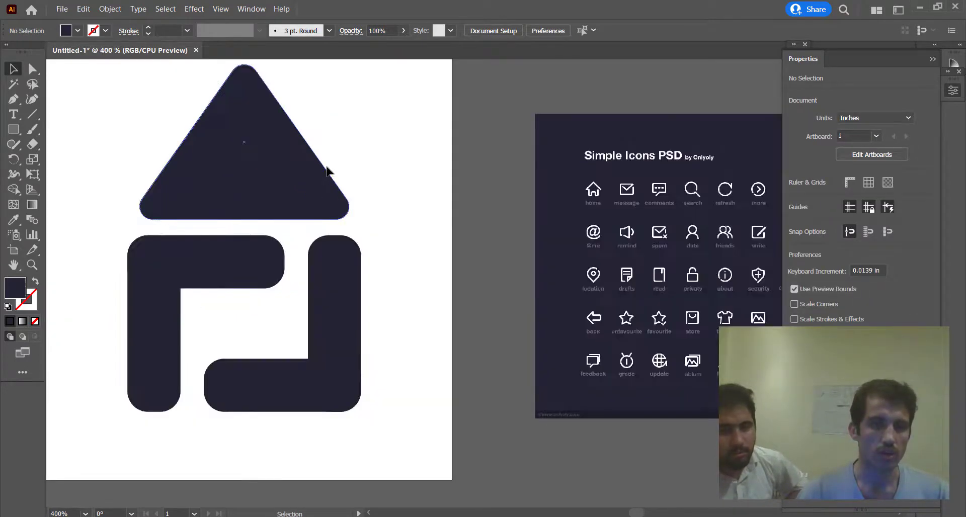
left_click_drag(378, 134, 370, 171)
left_click(13, 129)
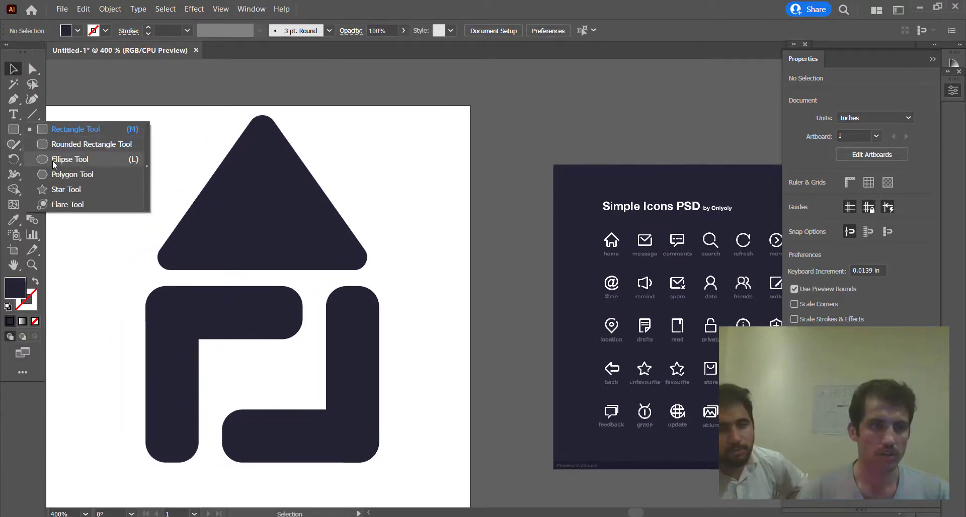
left_click(54, 160)
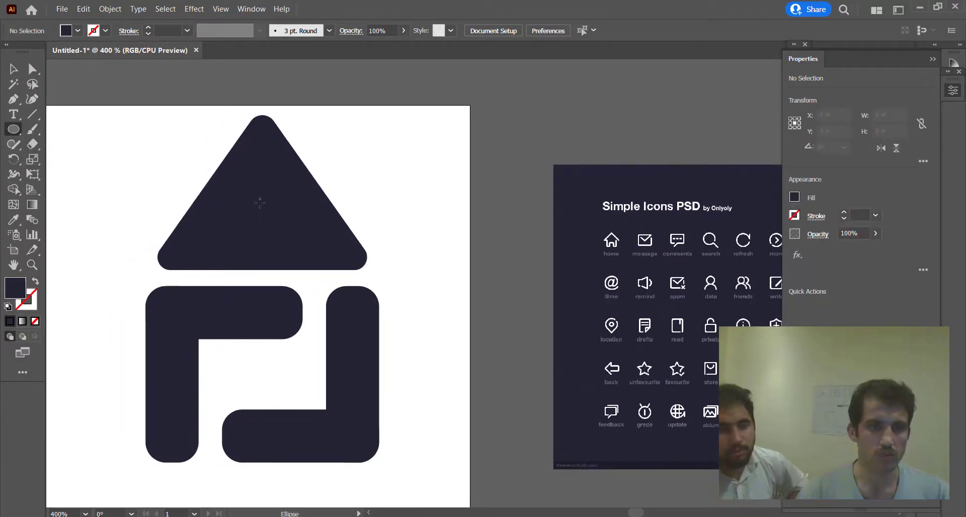
left_click_drag(259, 203, 295, 237)
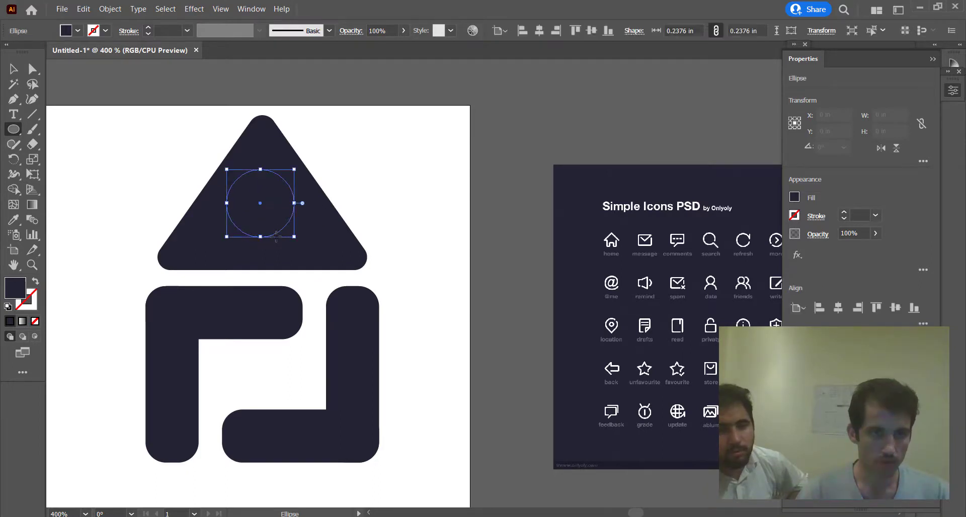
left_click(15, 222)
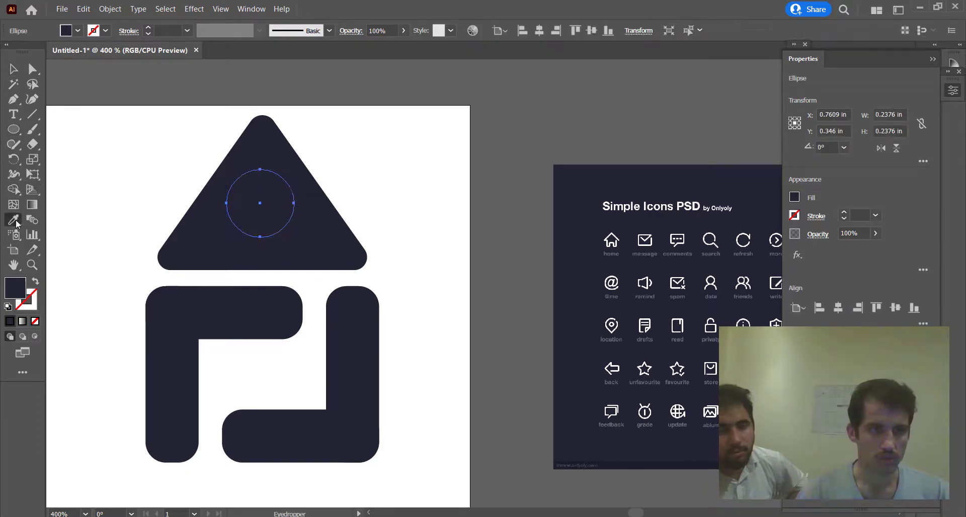
left_click(156, 170)
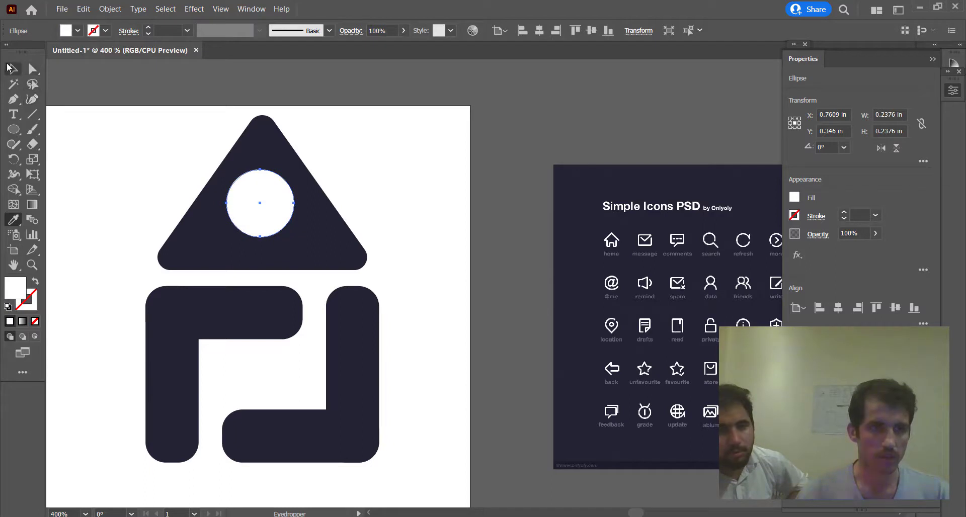
Step: Centre the white circle on the roof horizontally and vertically, then shift it slightly down
left_click(13, 69)
left_click(249, 153, "shift")
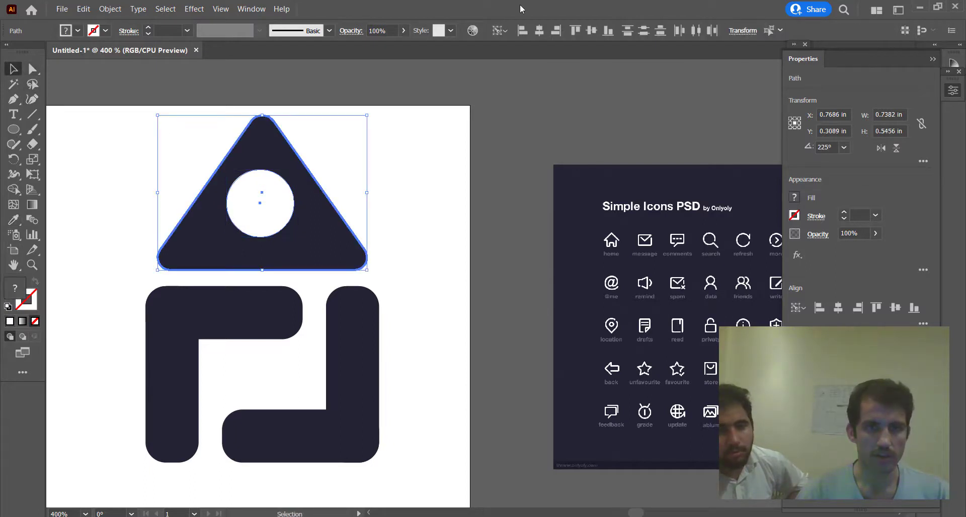
left_click(538, 30)
left_click(592, 30)
left_click(391, 127)
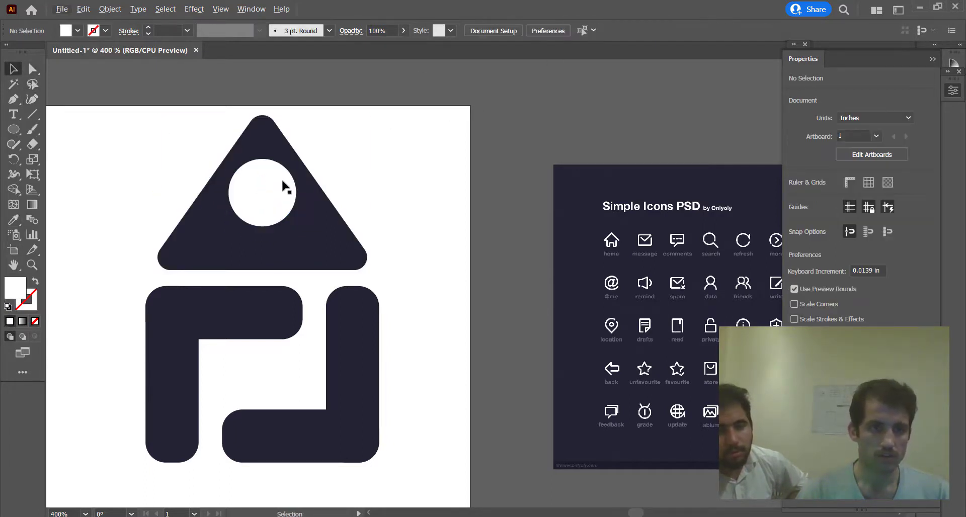
left_click(282, 191)
left_click(360, 162)
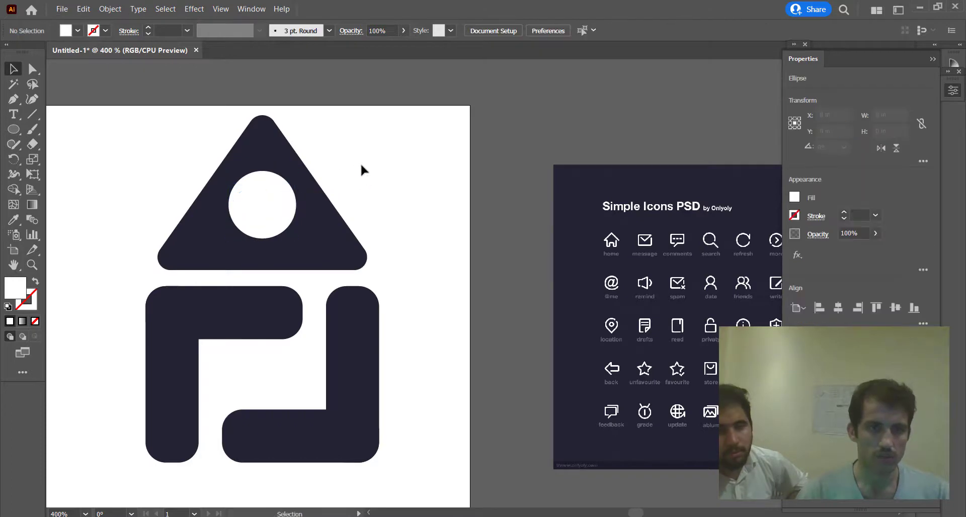
Step: Draw a vertical bar about 0.04 by 0.35 in across the circle's centre and give it the roof's dark fill
scroll(361, 162, "down", 1)
scroll(276, 177, "up", 1)
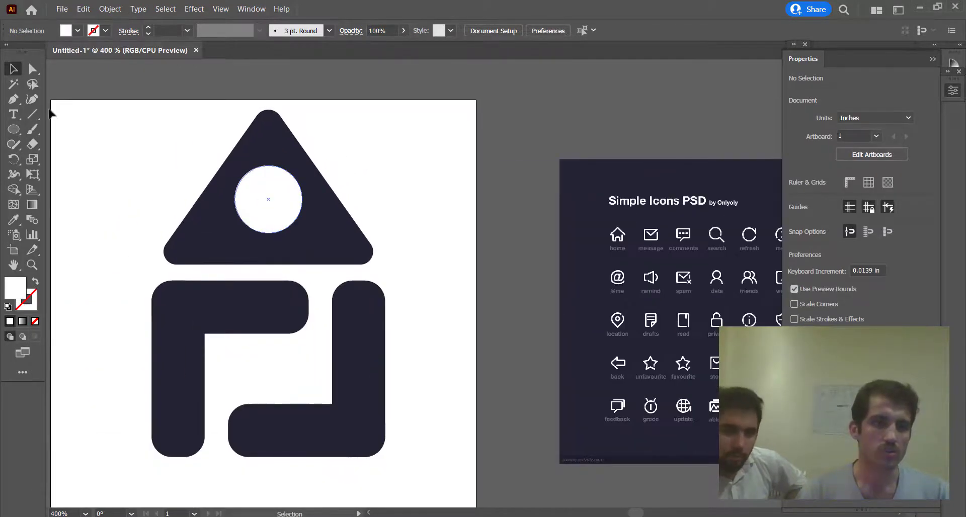
left_click_drag(20, 127, 66, 129)
left_click_drag(263, 150, 274, 249)
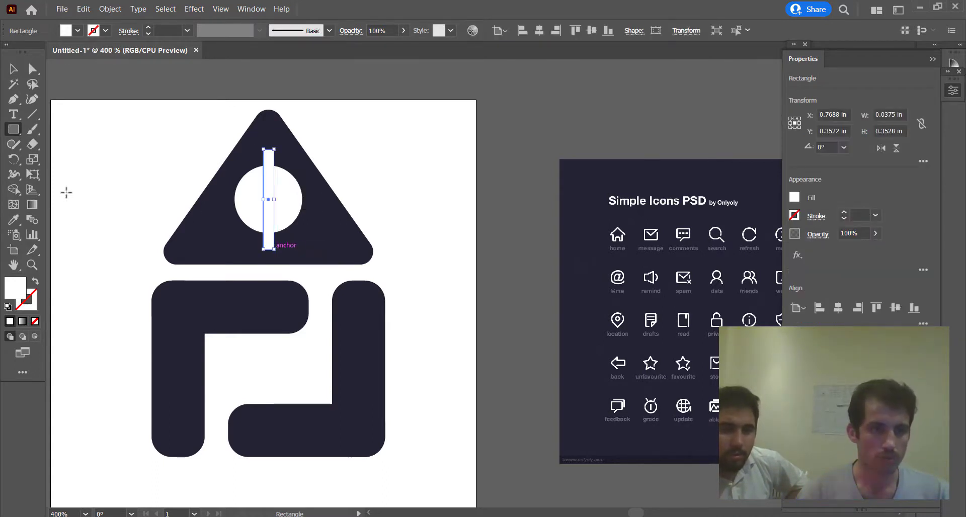
left_click(13, 220)
left_click(224, 231)
key("v")
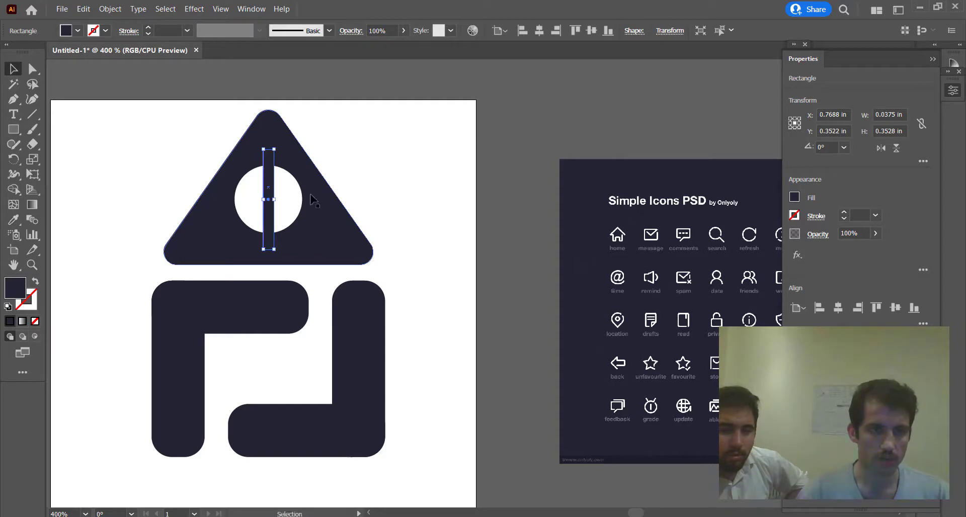
Step: Add a copy of the vertical bar rotated 90° to complete the window cross over the circle
key("a")
key("v")
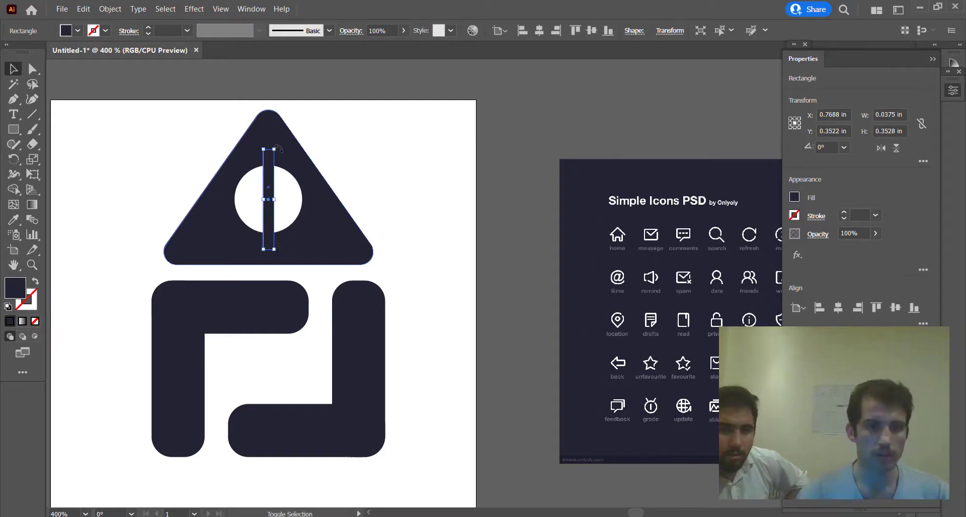
left_click_drag(278, 148, 168, 178)
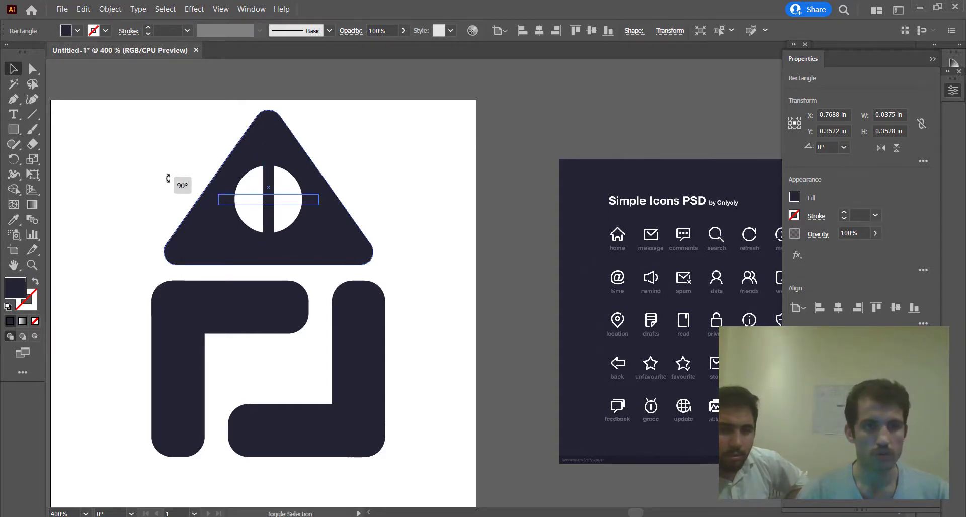
left_click(360, 174)
scroll(350, 171, "down", 1)
left_click_drag(371, 172, 291, 189)
scroll(294, 161, "down", 1)
scroll(218, 237, "up", 2)
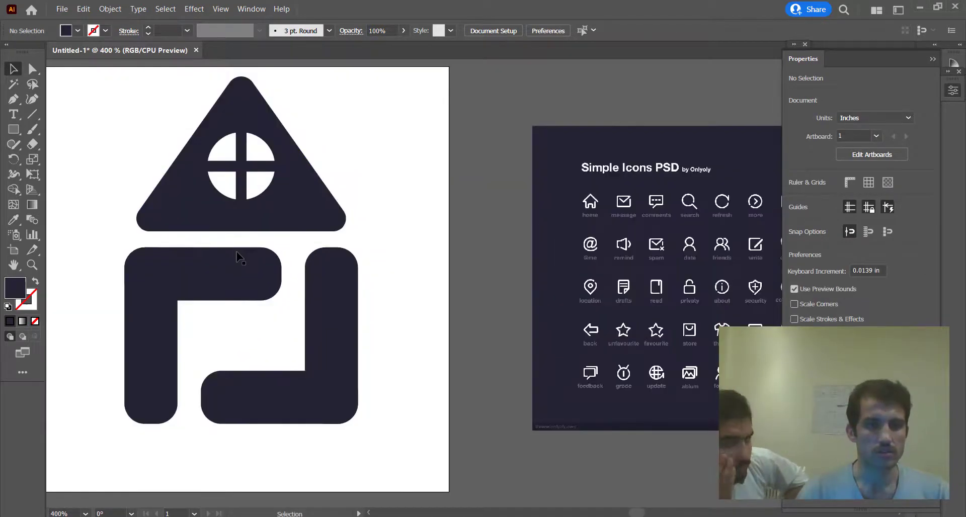
left_click_drag(262, 242, 316, 264)
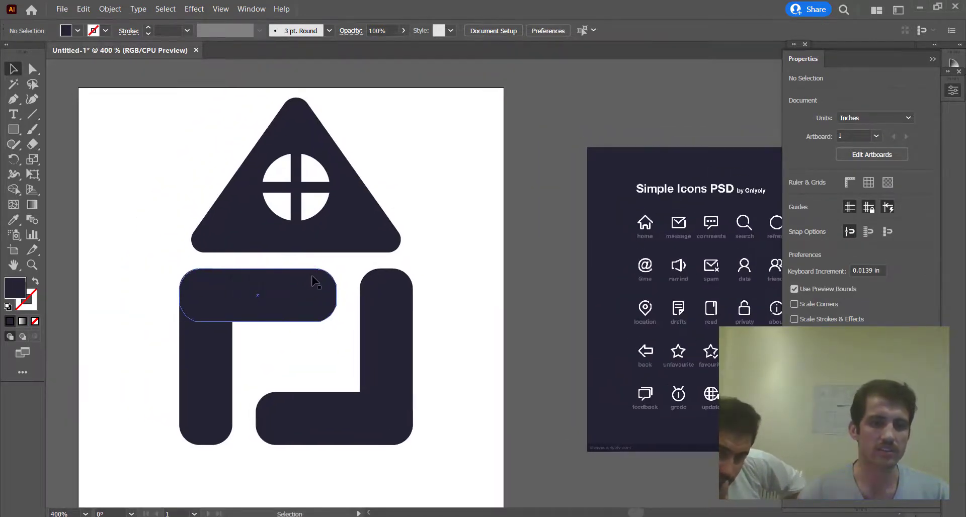
Step: Review the artwork specifications for the vector icons in the art2b Word document and return to Illustrator
mouse_move(549, 513)
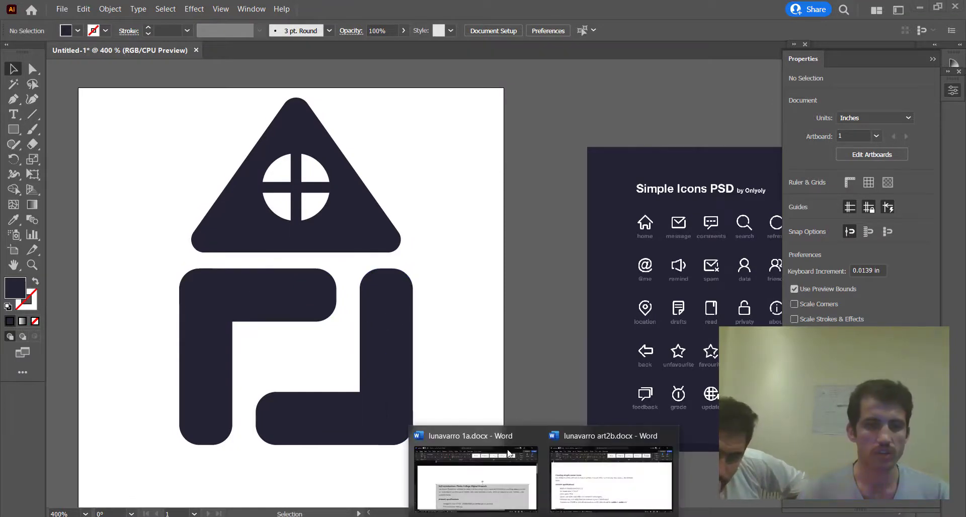
left_click(575, 461)
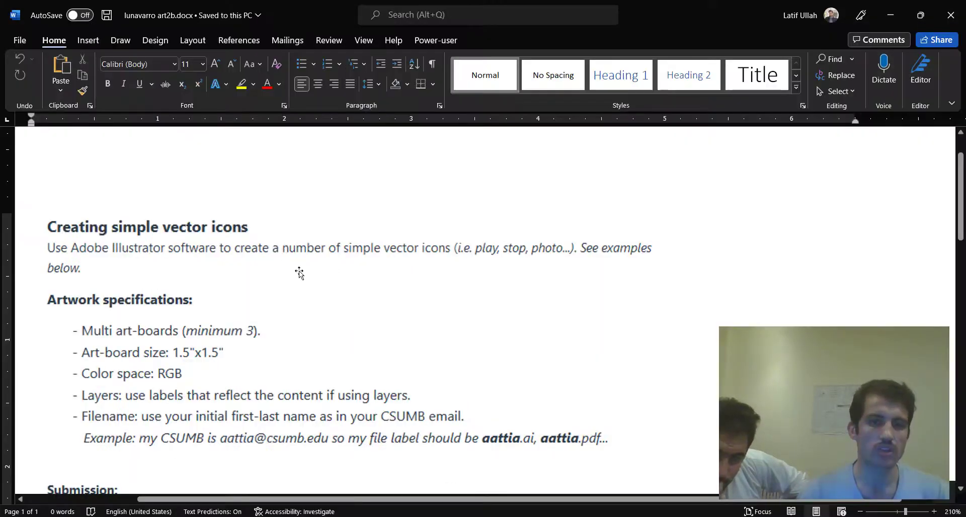
scroll(299, 272, "down", 2)
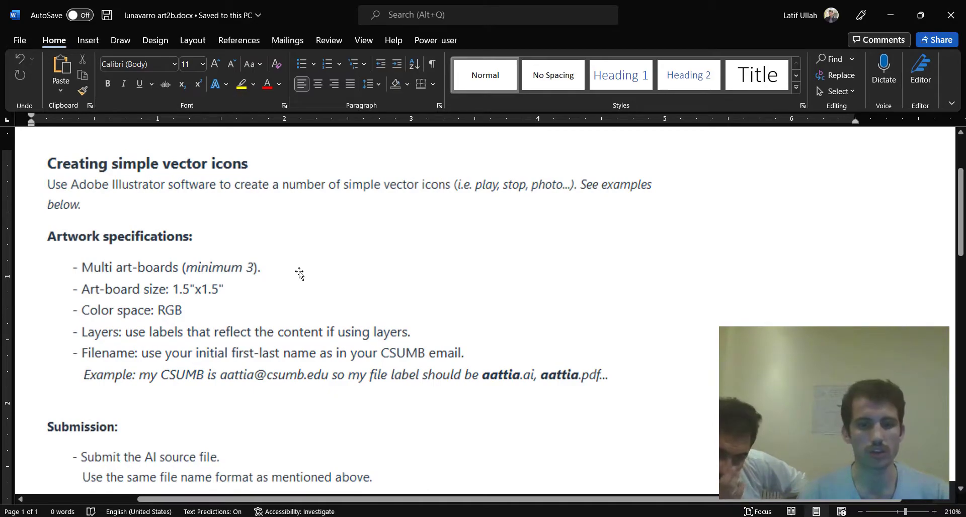
key("alt+Tab")
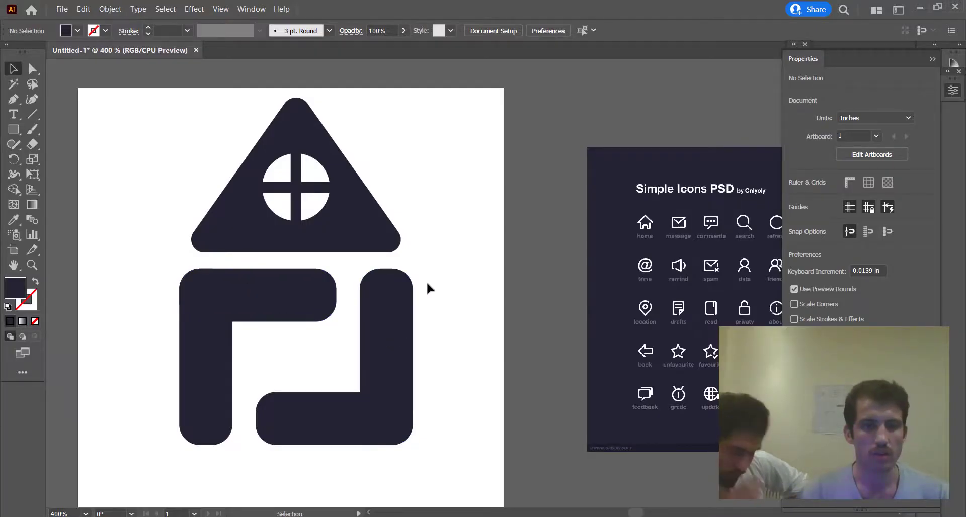
Step: Stretch the lower horizontal bar leftward and the upper horizontal bar rightward to close the house body into a rectangular frame
left_click(274, 427)
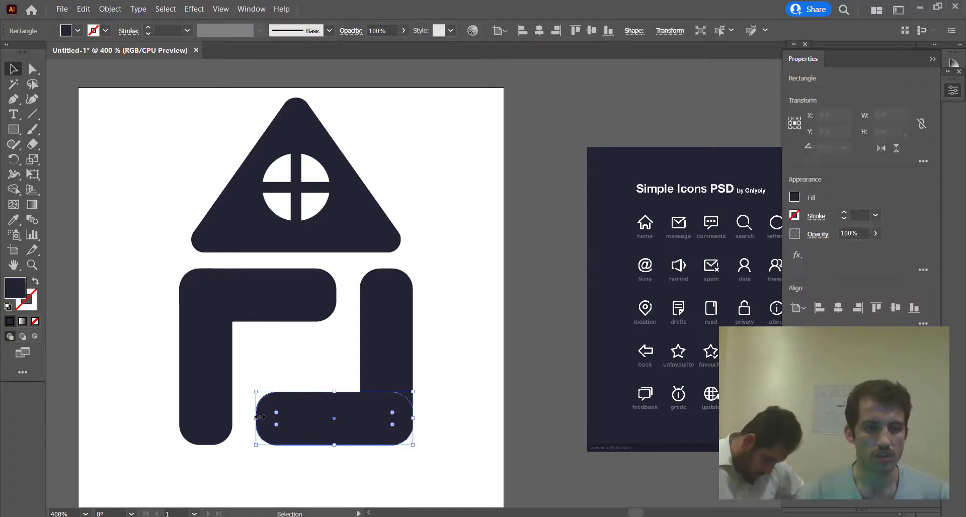
left_click_drag(255, 419, 188, 419)
left_click(267, 299)
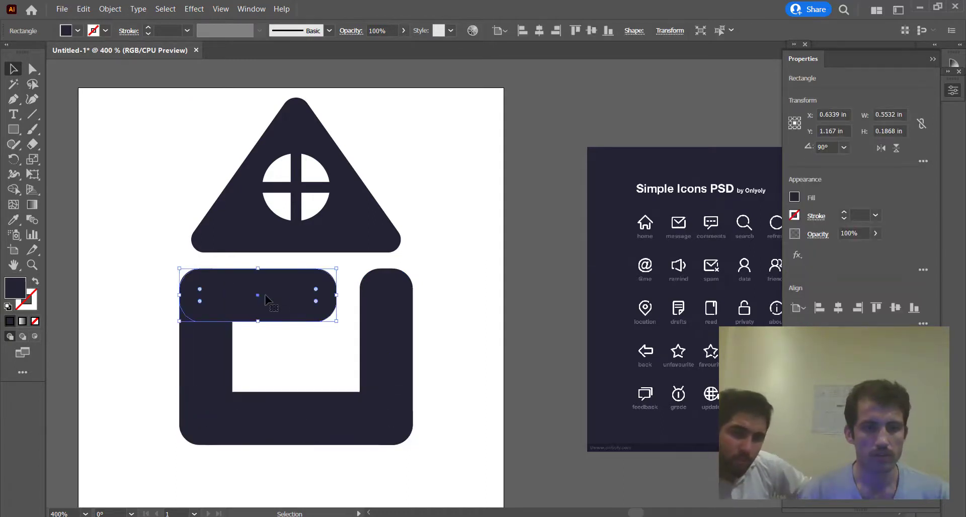
left_click_drag(339, 294, 416, 293)
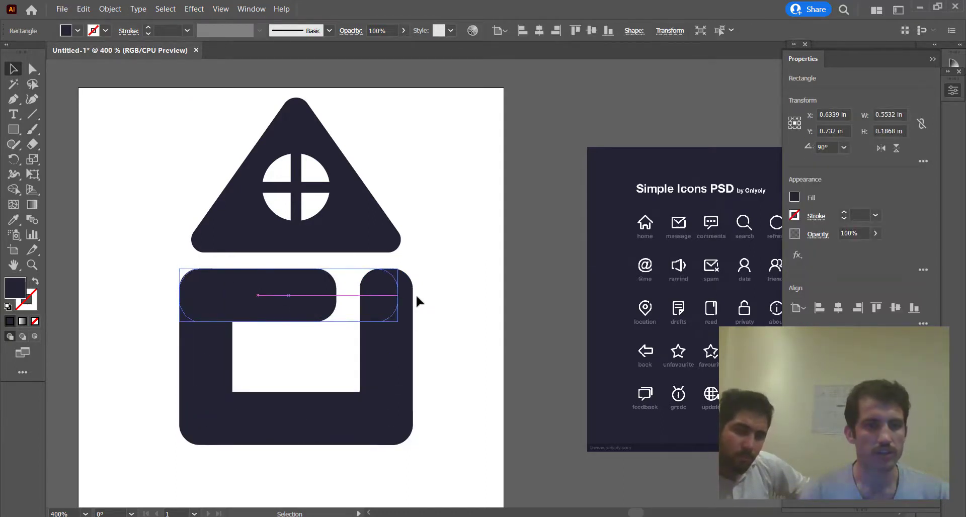
left_click(418, 294)
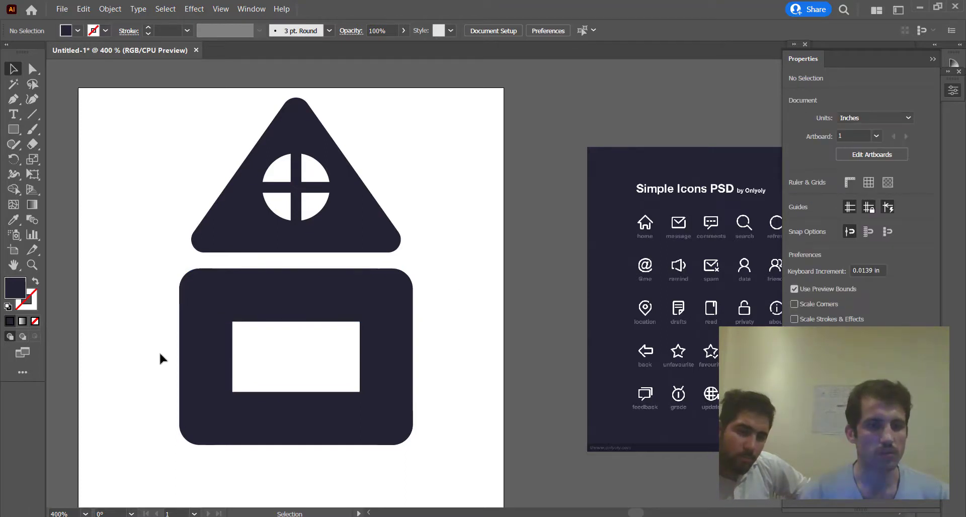
Step: Delete the left vertical bar of the house body
left_click(205, 356)
key("Delete")
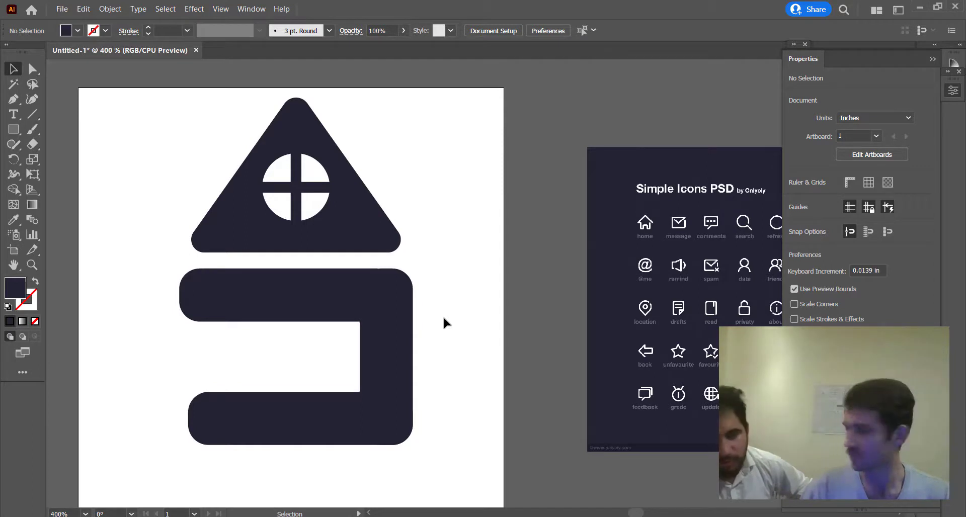
left_click(601, 516)
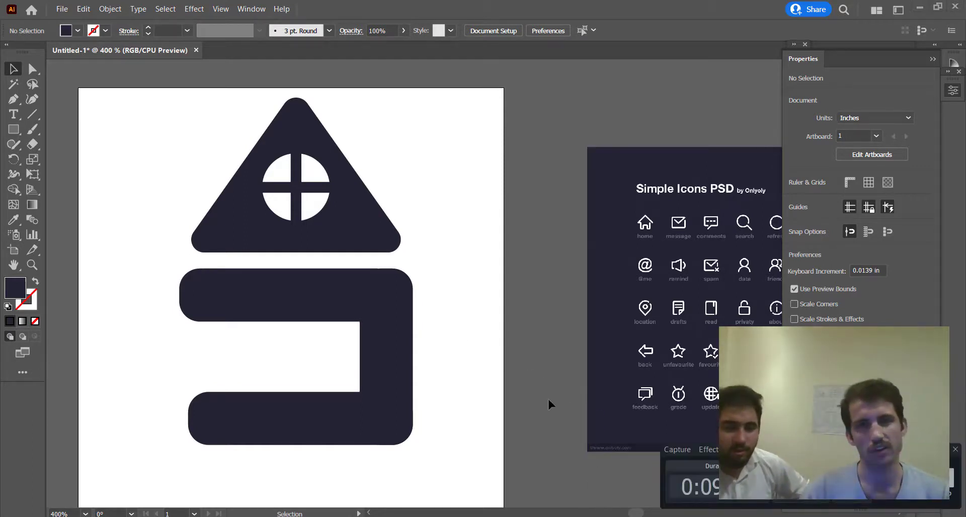